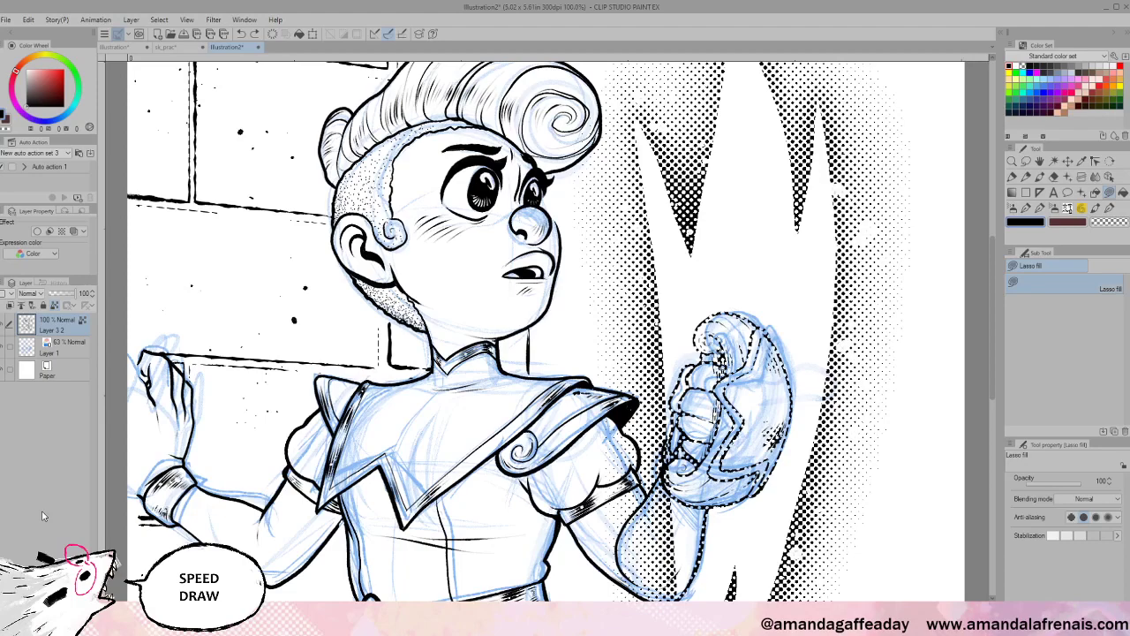
# - Merge Layer 3 2 down into Layer 1, compare it shown and hidden, and leave it hidden
pyautogui.hotkey('ctrl', 'e')
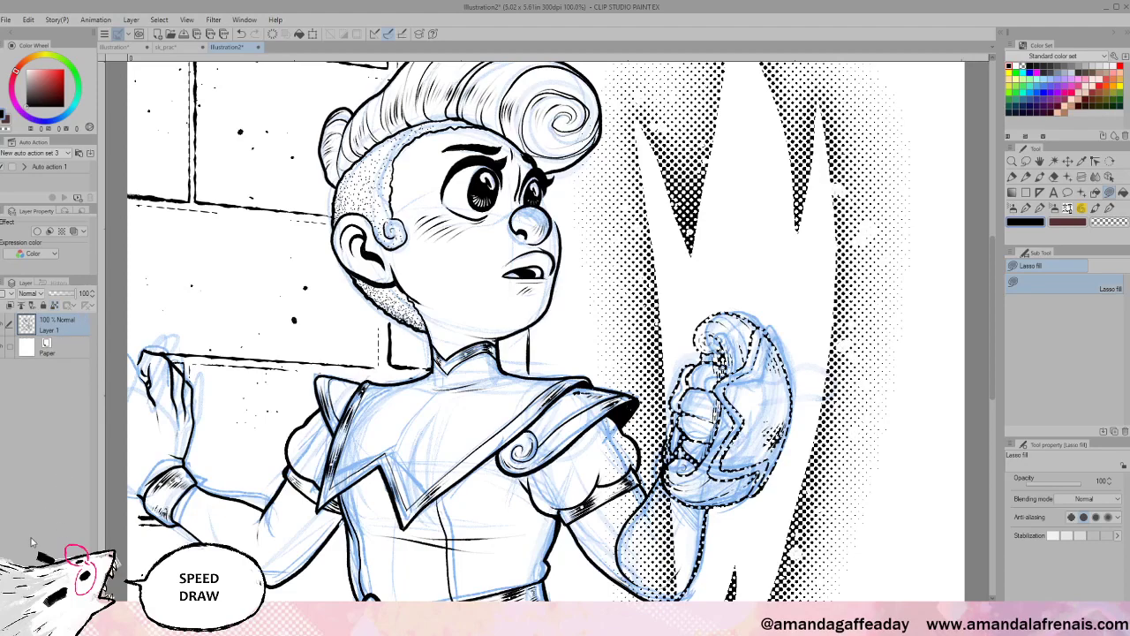
pyautogui.click(2, 324)
pyautogui.click(2, 324)
pyautogui.click(1, 324)
pyautogui.click(2, 324)
pyautogui.click(2, 324)
pyautogui.click(2, 323)
# - Create the blank Illustration3 canvas at 100% zoom and undo a first pen test stroke
pyautogui.press('Return')
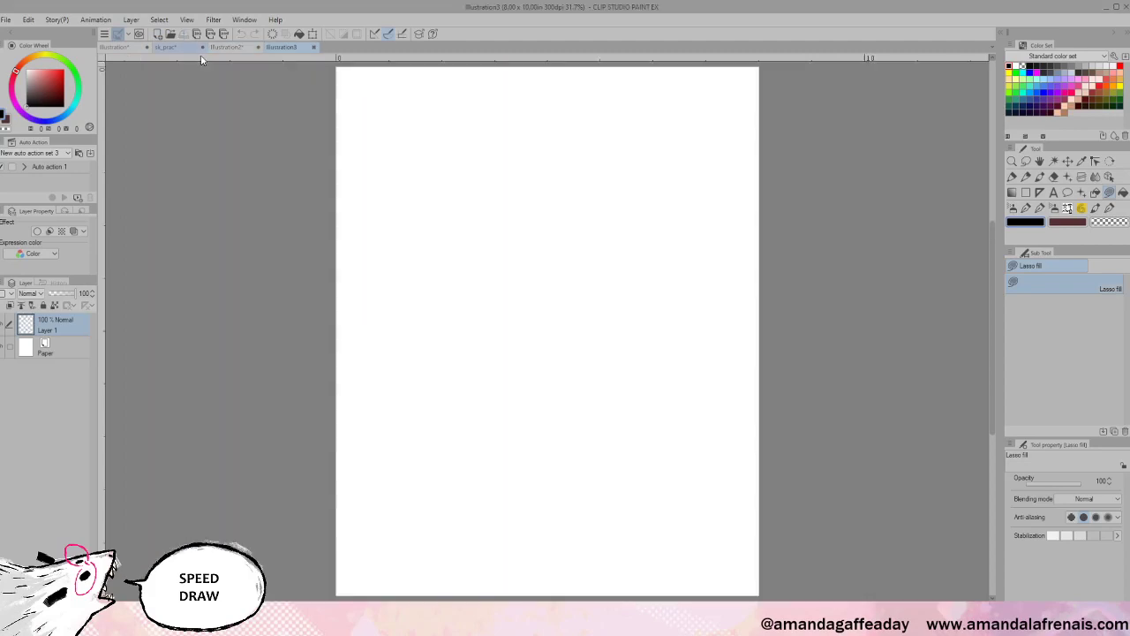
pyautogui.hotkey('ctrl', '+')
pyautogui.hotkey('ctrl', '+')
pyautogui.hotkey('ctrl', '+')
pyautogui.hotkey('ctrl', '+')
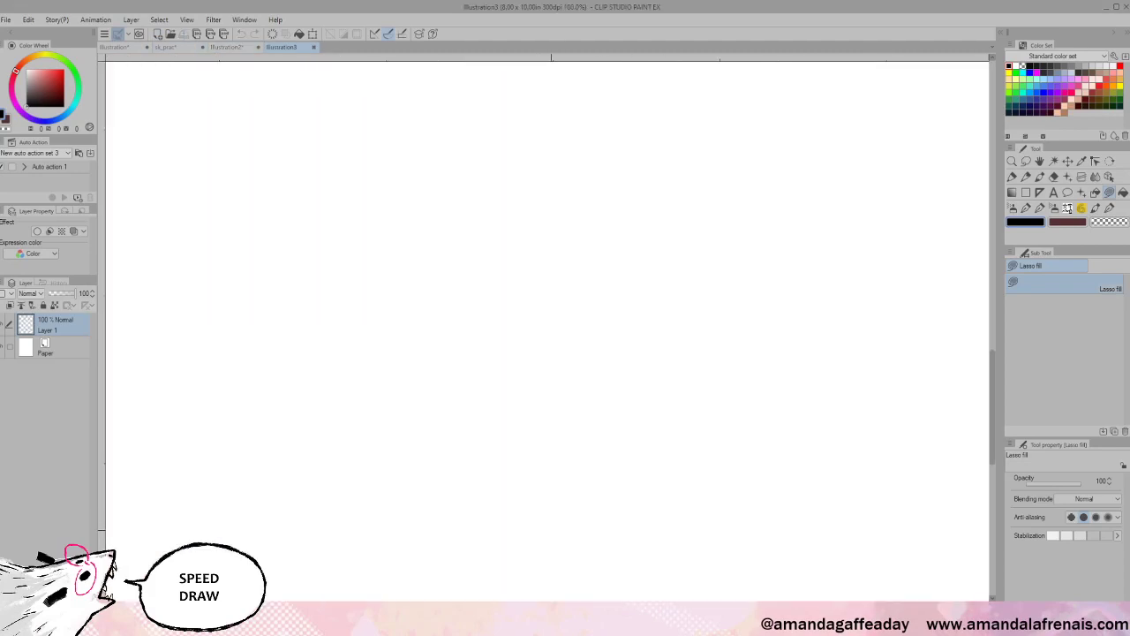
pyautogui.click(1109, 208)
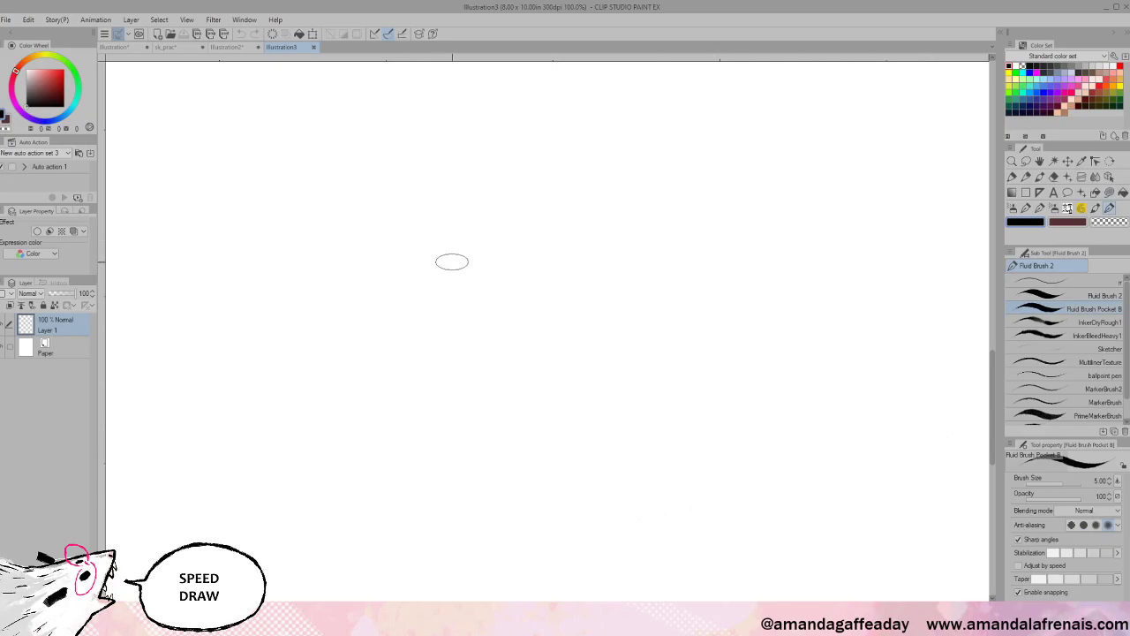
pyautogui.moveTo(474, 237)
pyautogui.mouseDown()
pyautogui.moveTo(416, 292)
pyautogui.moveTo(385, 350)
pyautogui.moveTo(375, 406)
pyautogui.moveTo(411, 502)
pyautogui.moveTo(447, 533)
pyautogui.moveTo(529, 568)
pyautogui.mouseUp()
pyautogui.hotkey('ctrl', 'z')
# - Select Fluid Brush 2 at size 7 and inspect a tapered test stroke at 1600%
pyautogui.click(1086, 295)
pyautogui.press(']')
pyautogui.press(']')
pyautogui.press(']')
pyautogui.moveTo(388, 205)
pyautogui.mouseDown()
pyautogui.moveTo(355, 313)
pyautogui.moveTo(360, 398)
pyautogui.moveTo(384, 465)
pyautogui.moveTo(459, 538)
pyautogui.moveTo(504, 555)
pyautogui.moveTo(550, 550)
pyautogui.moveTo(499, 505)
pyautogui.moveTo(428, 387)
pyautogui.moveTo(429, 316)
pyautogui.moveTo(447, 467)
pyautogui.mouseUp()
pyautogui.scroll(3, 447, 463)
pyautogui.scroll(5, 463, 501)
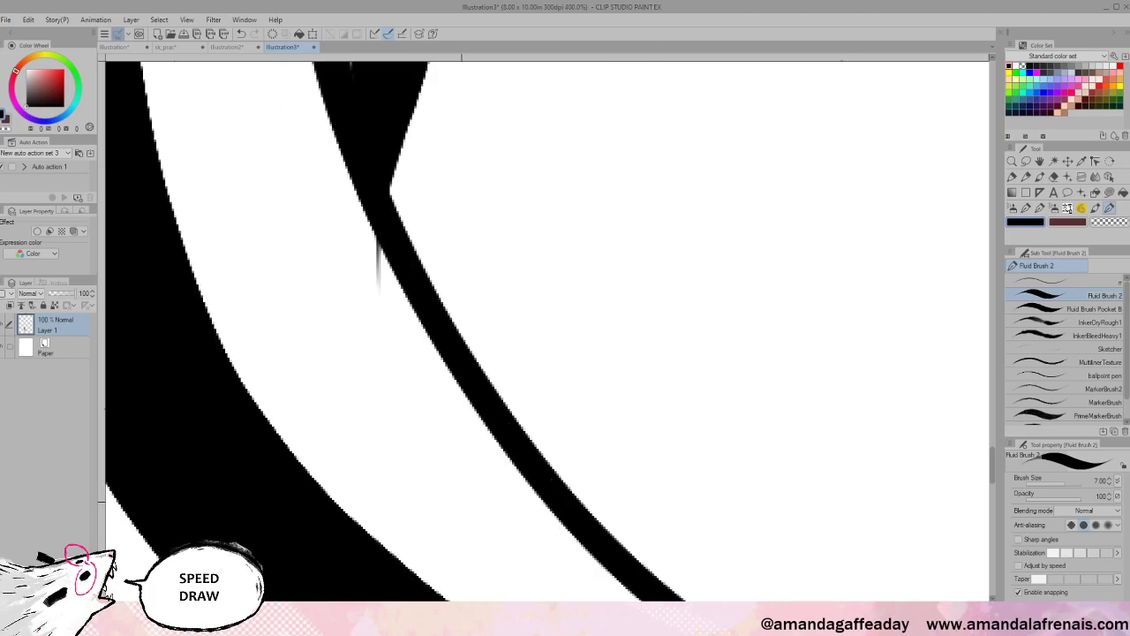
pyautogui.hotkey('ctrl', '+')
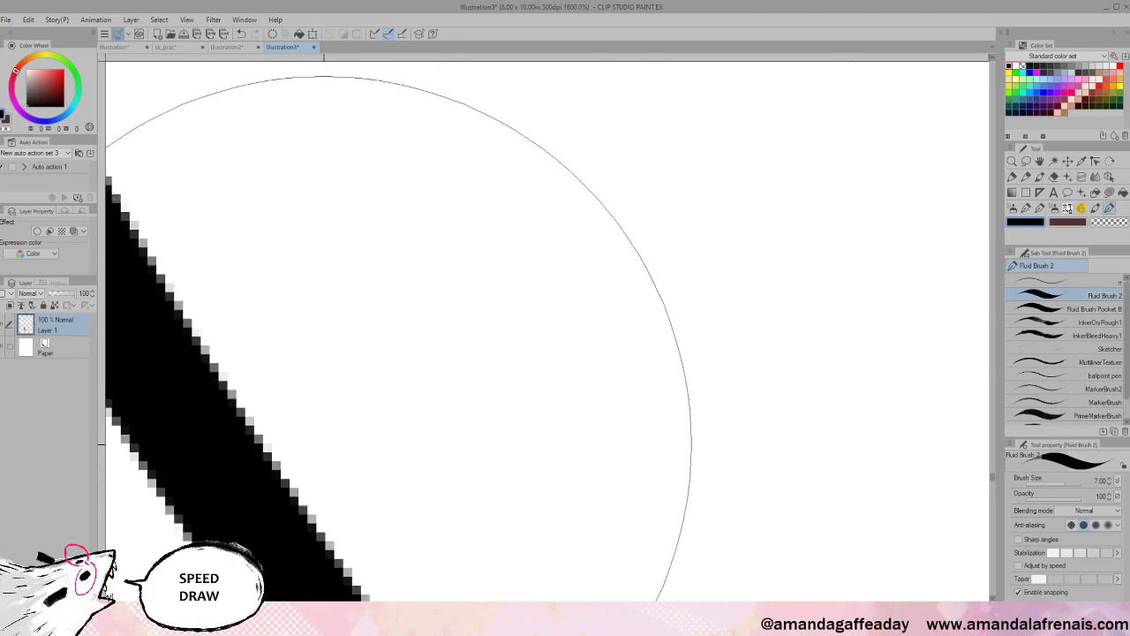
pyautogui.moveTo(426, 291); pyautogui.dragTo(873, 344)
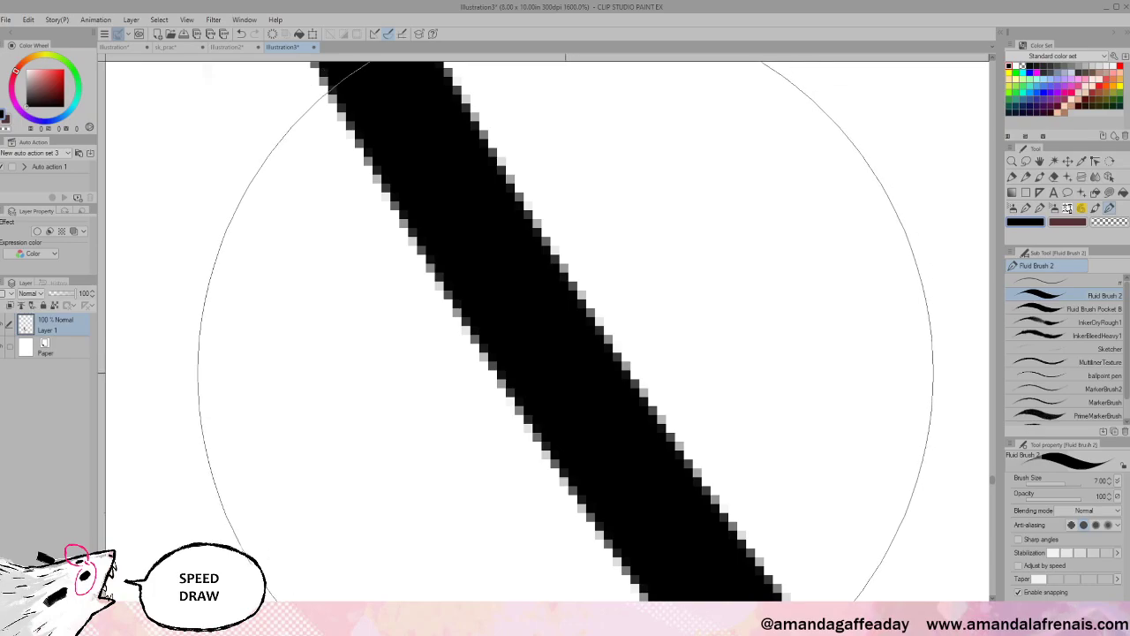
pyautogui.scroll(-5, 569, 345)
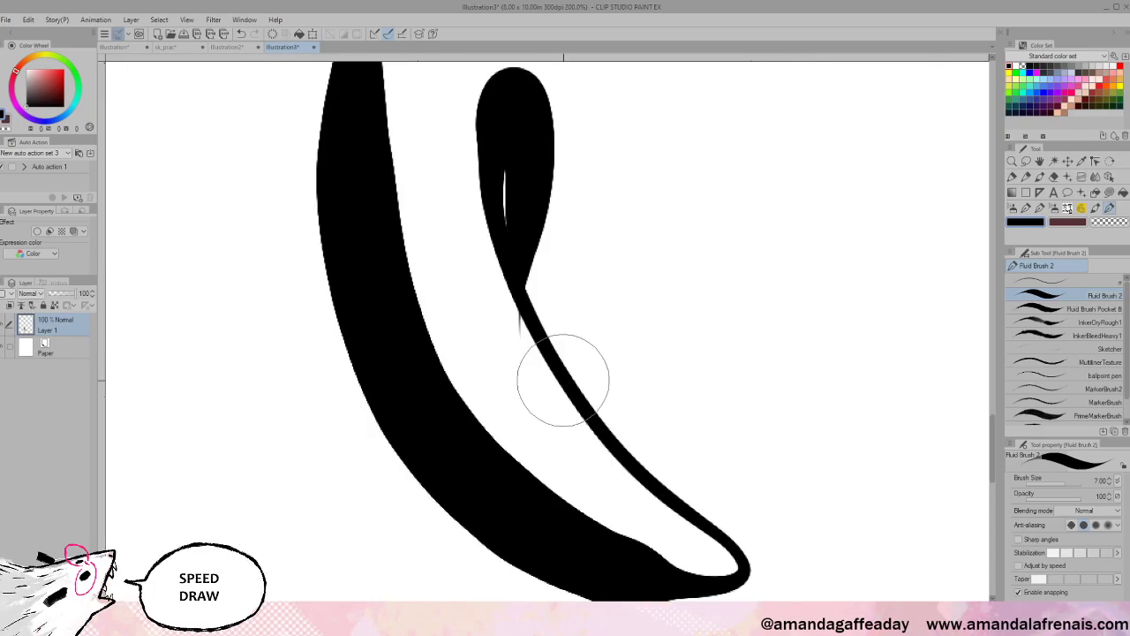
# - Draw scribbled and looped test strokes, set the brush size to 4, and undo the practice strokes
pyautogui.moveTo(629, 293)
pyautogui.mouseDown()
pyautogui.moveTo(640, 387)
pyautogui.moveTo(517, 467)
pyautogui.mouseUp()
pyautogui.hotkey('ctrl', 'z')
pyautogui.moveTo(609, 246)
pyautogui.mouseDown()
pyautogui.moveTo(663, 409)
pyautogui.moveTo(724, 285)
pyautogui.moveTo(833, 479)
pyautogui.mouseUp()
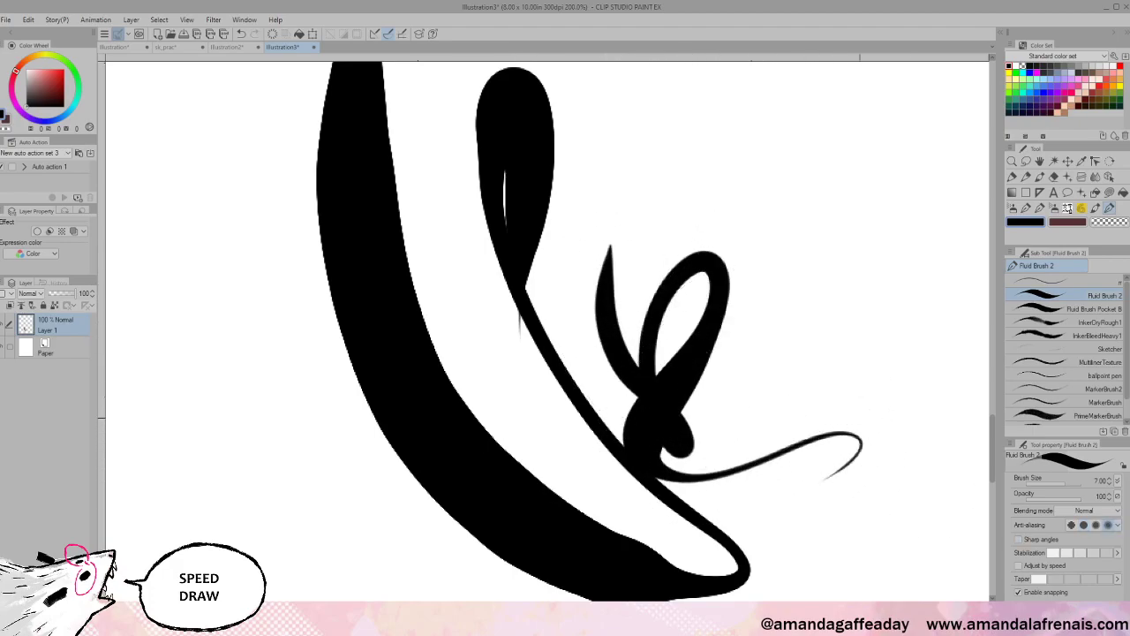
pyautogui.moveTo(965, 409); pyautogui.dragTo(809, 359)
pyautogui.scroll(3, 698, 364)
pyautogui.scroll(-3, 696, 371)
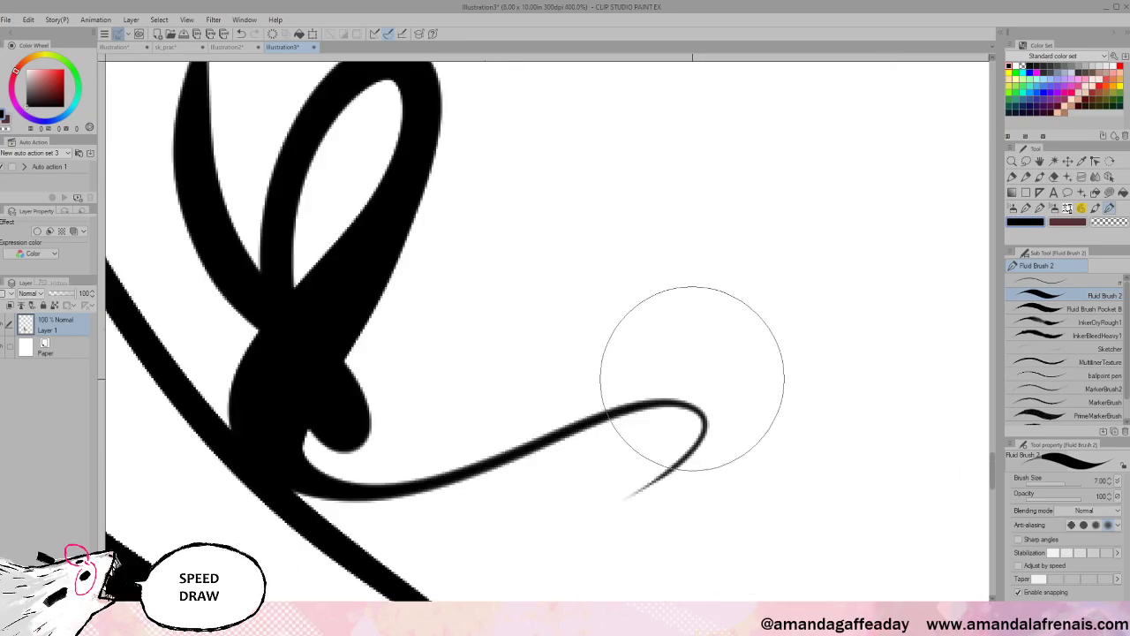
pyautogui.press('[')
pyautogui.press('[')
pyautogui.press('[')
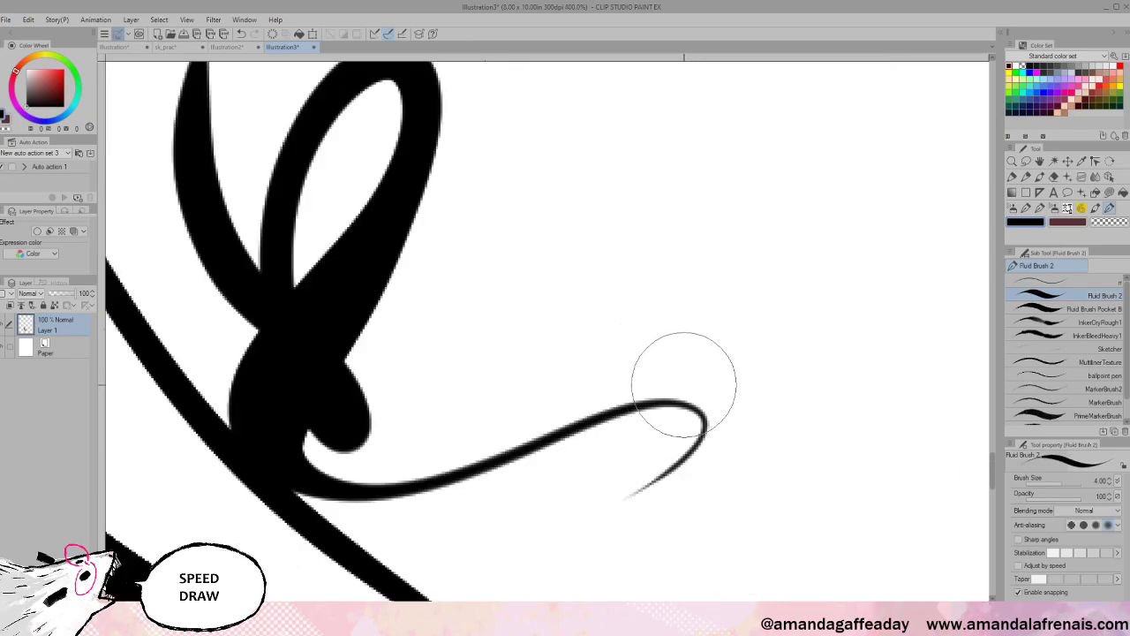
pyautogui.hotkey('ctrl', 'z')
pyautogui.hotkey('ctrl', 'z')
pyautogui.hotkey('ctrl', 'z')
pyautogui.hotkey('ctrl', 'z')
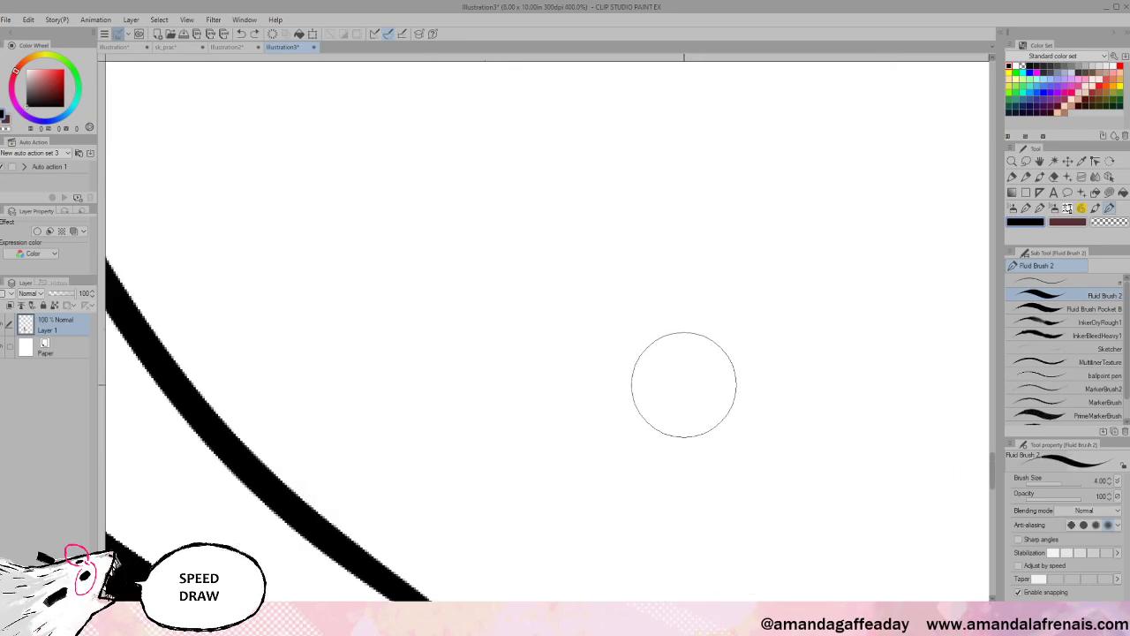
pyautogui.scroll(-2, 683, 384)
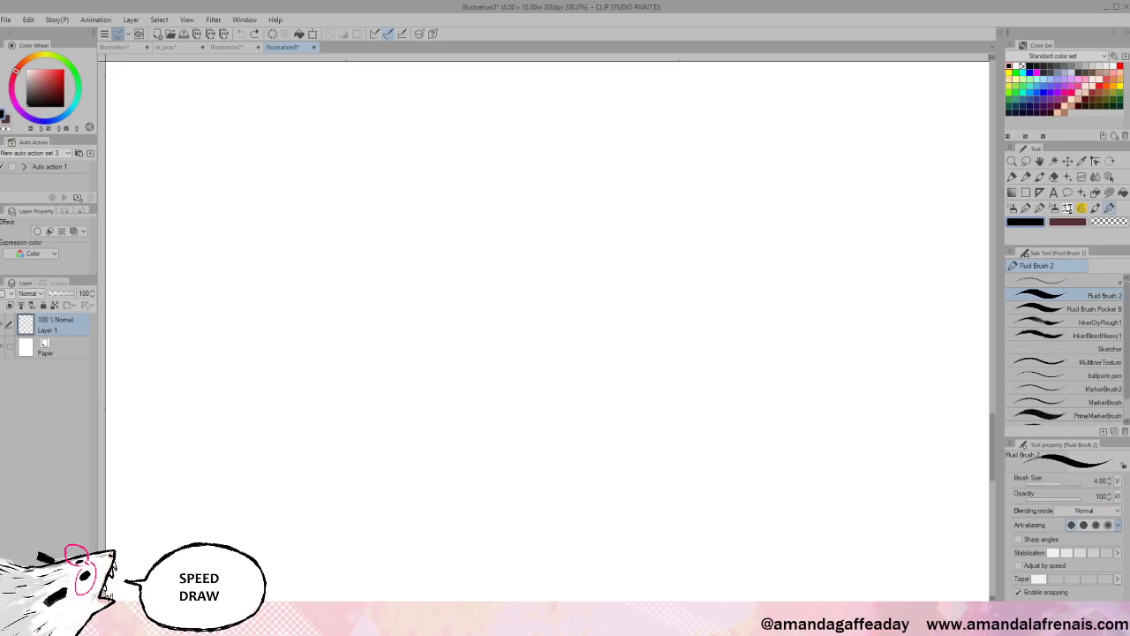
pyautogui.moveTo(383, 161)
pyautogui.mouseDown()
pyautogui.moveTo(362, 215)
pyautogui.moveTo(363, 297)
pyautogui.moveTo(397, 386)
pyautogui.moveTo(483, 444)
pyautogui.moveTo(590, 452)
pyautogui.moveTo(696, 407)
pyautogui.moveTo(723, 272)
pyautogui.moveTo(634, 198)
pyautogui.moveTo(550, 277)
pyautogui.moveTo(620, 344)
pyautogui.moveTo(737, 409)
pyautogui.moveTo(781, 491)
pyautogui.moveTo(769, 517)
pyautogui.mouseUp()
pyautogui.scroll(2, 770, 517)
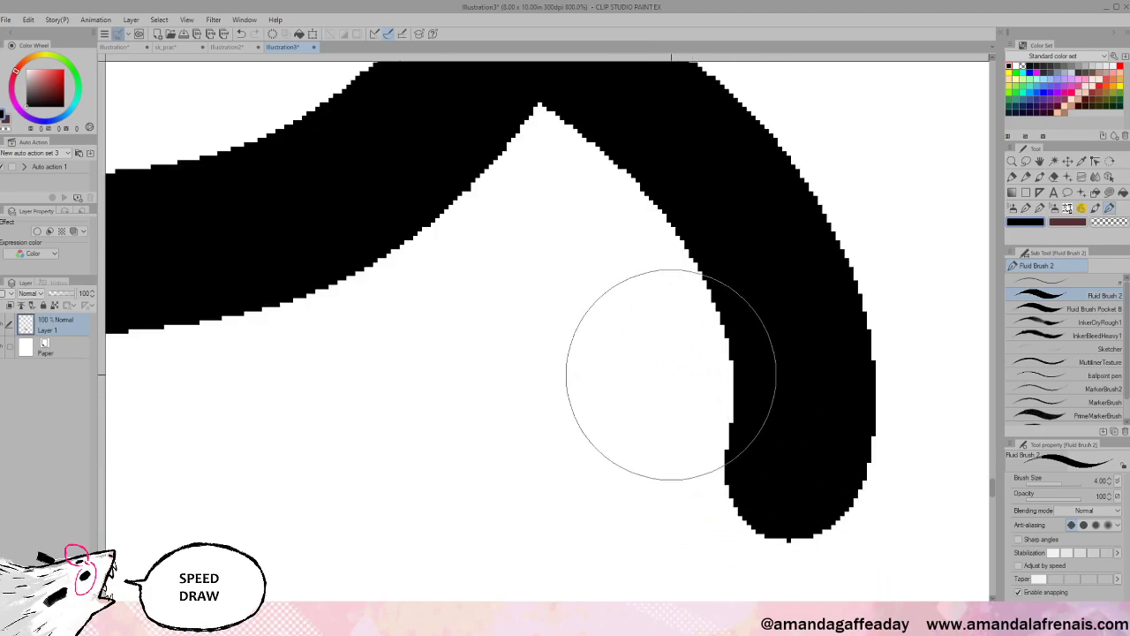
pyautogui.scroll(1, 586, 322)
pyautogui.moveTo(593, 318); pyautogui.dragTo(859, 598)
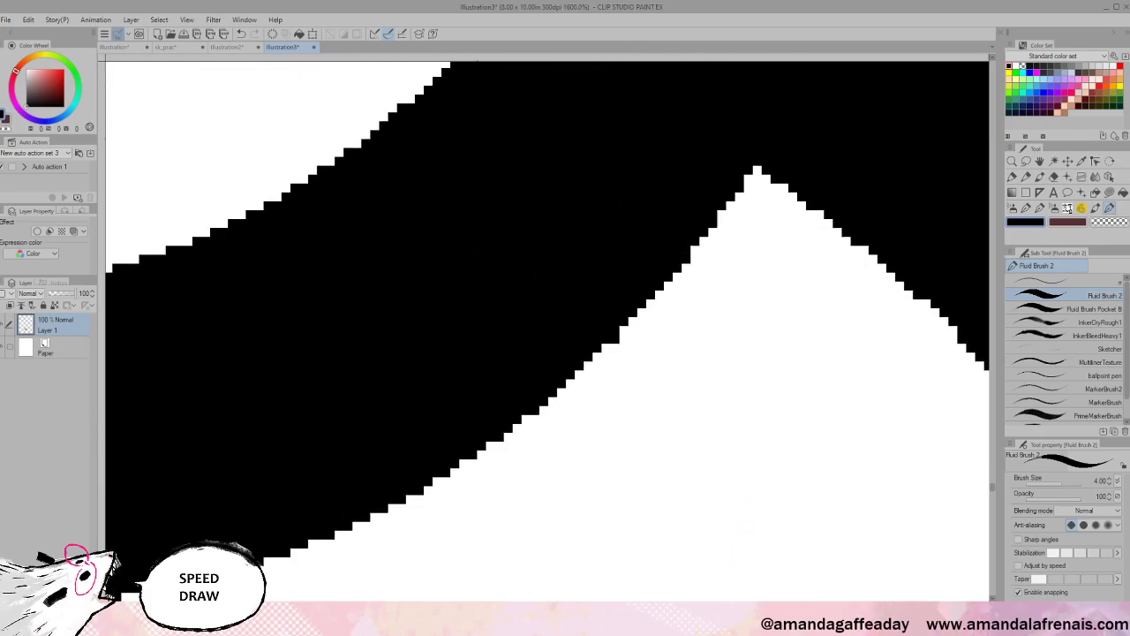
pyautogui.scroll(-3, 565, 304)
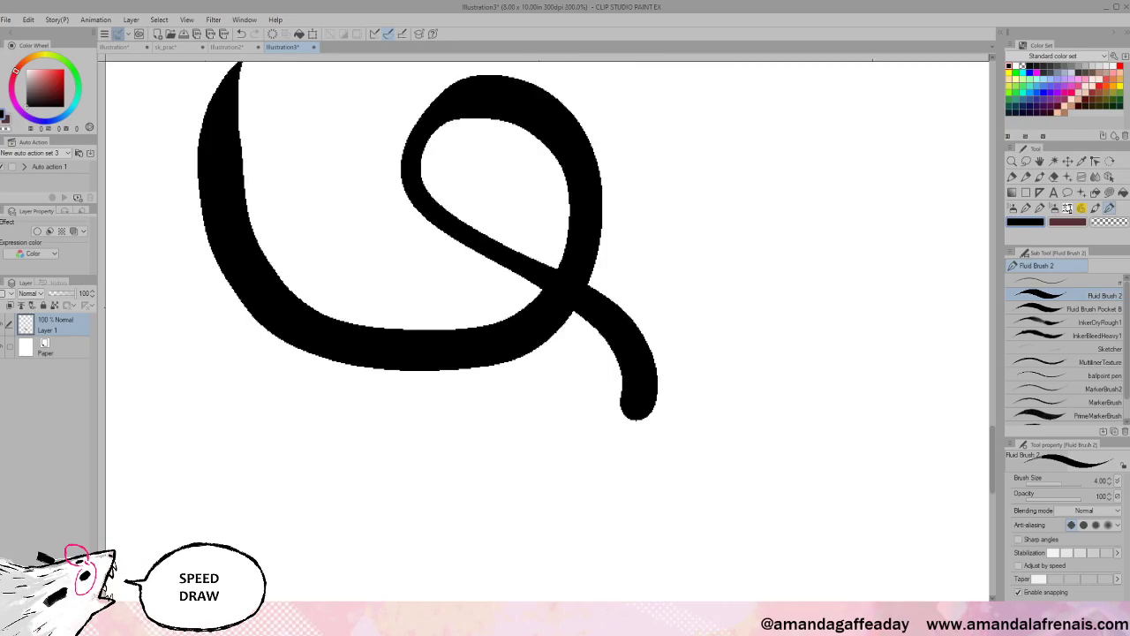
pyautogui.scroll(-5, 608, 387)
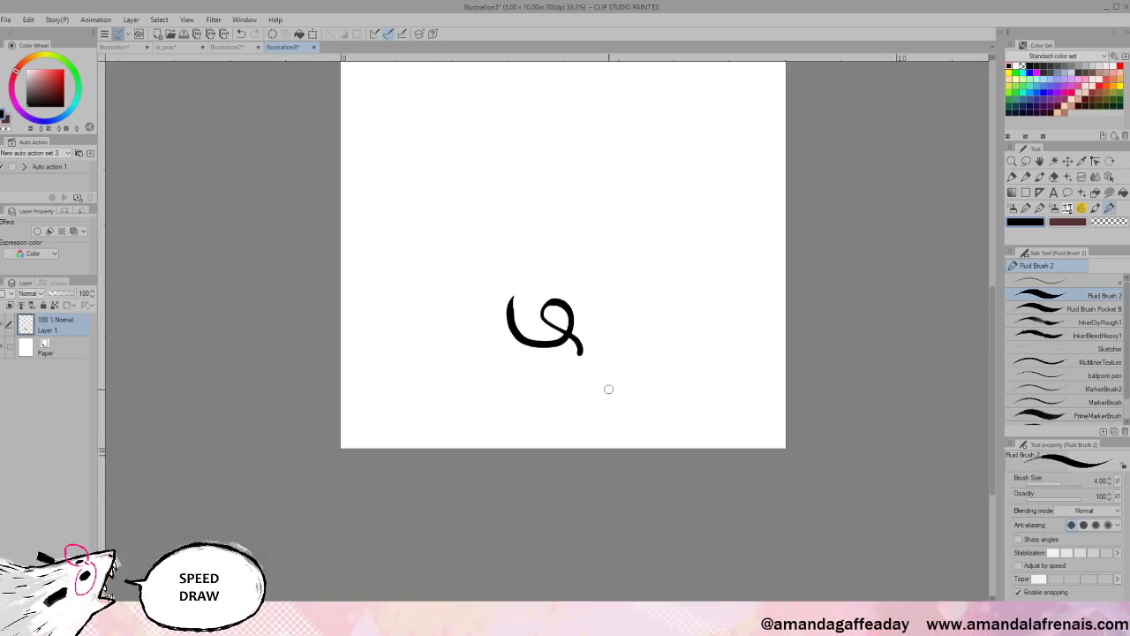
pyautogui.scroll(3, 565, 542)
pyautogui.scroll(1, 564, 542)
pyautogui.moveTo(800, 146); pyautogui.dragTo(878, 557)
pyautogui.moveTo(688, 417); pyautogui.dragTo(713, 598)
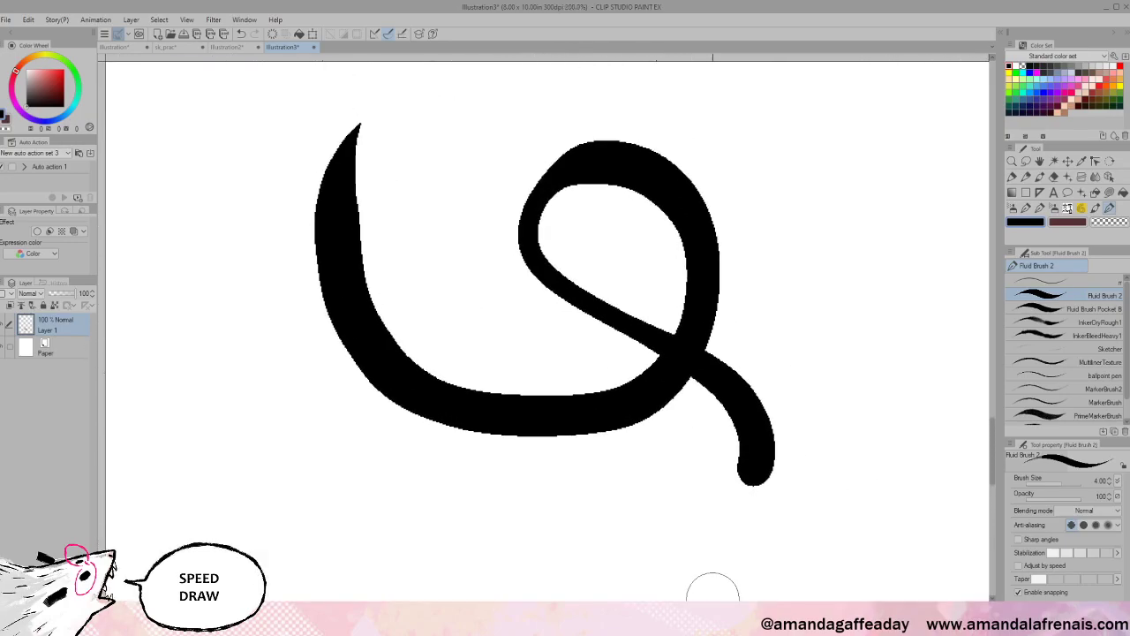
pyautogui.moveTo(403, 358); pyautogui.dragTo(464, 292)
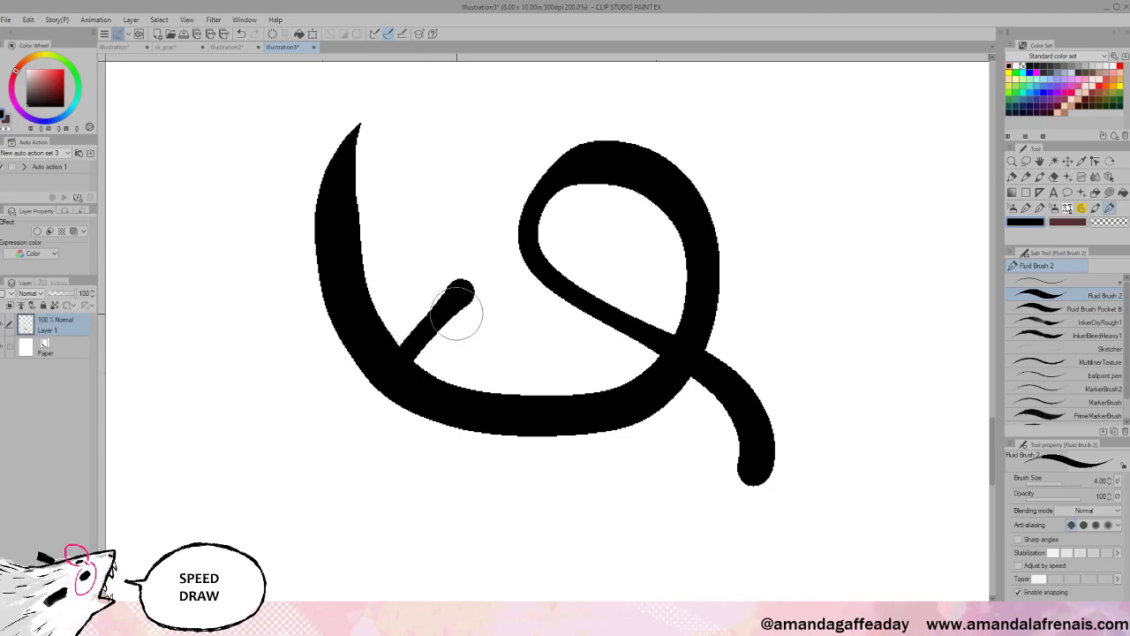
pyautogui.moveTo(502, 461)
pyautogui.mouseDown()
pyautogui.moveTo(282, 456)
pyautogui.moveTo(271, 474)
pyautogui.moveTo(744, 545)
pyautogui.moveTo(730, 544)
pyautogui.mouseUp()
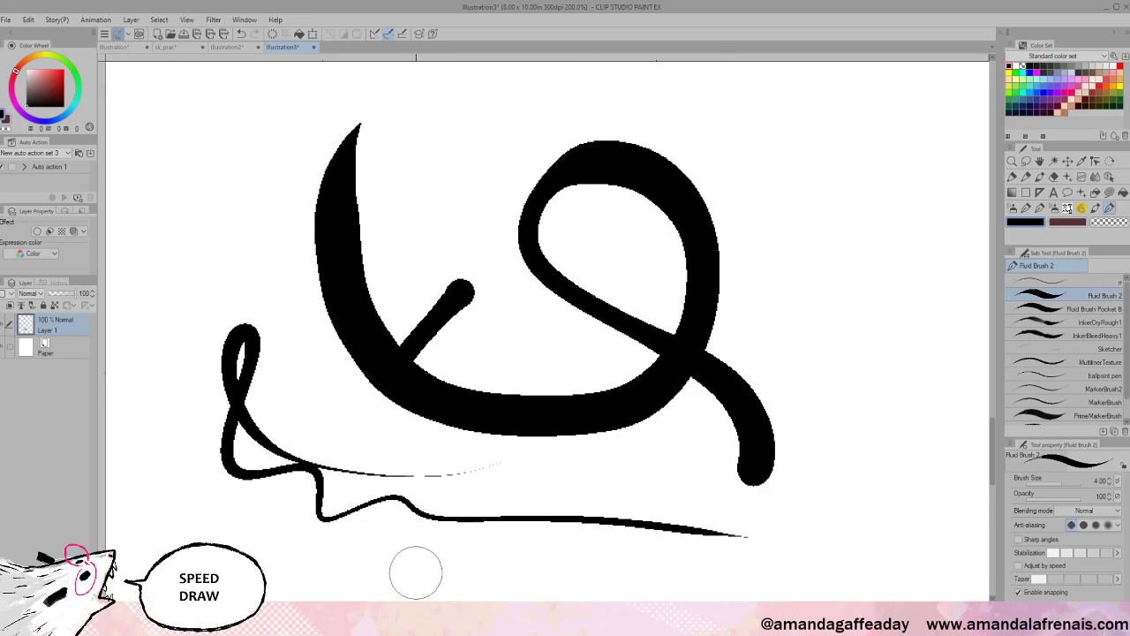
pyautogui.hotkey('ctrl', 'z')
pyautogui.hotkey('ctrl', 'z')
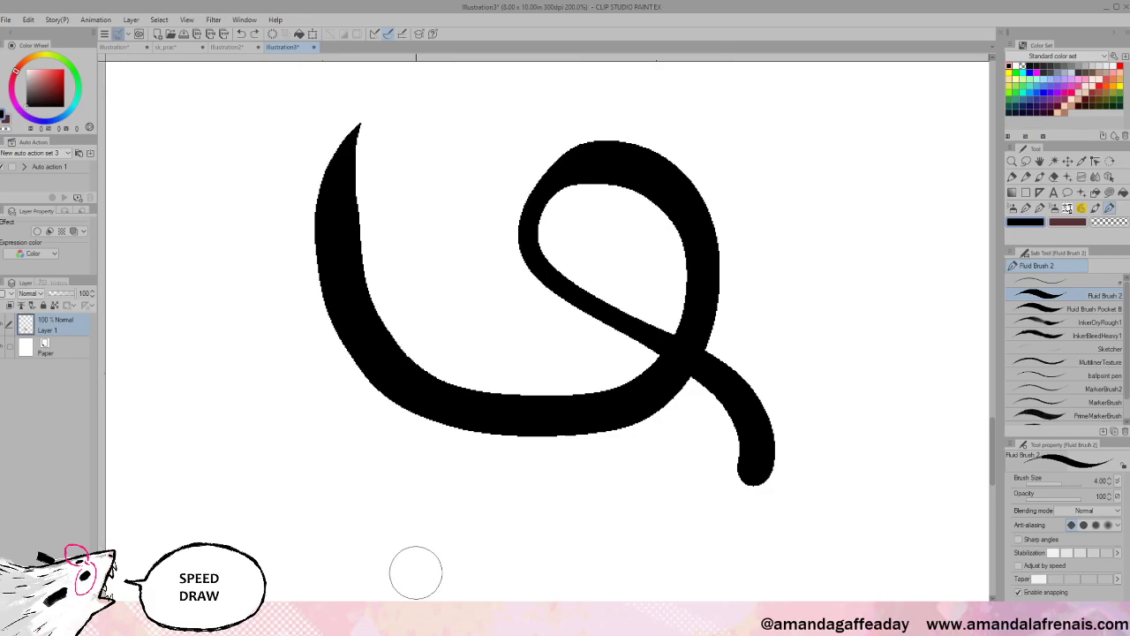
pyautogui.hotkey('ctrl', 'z')
pyautogui.moveTo(349, 422)
pyautogui.mouseDown()
pyautogui.moveTo(571, 197)
pyautogui.moveTo(447, 372)
pyautogui.moveTo(469, 427)
pyautogui.moveTo(538, 429)
pyautogui.mouseUp()
pyautogui.hotkey('ctrl', 'z')
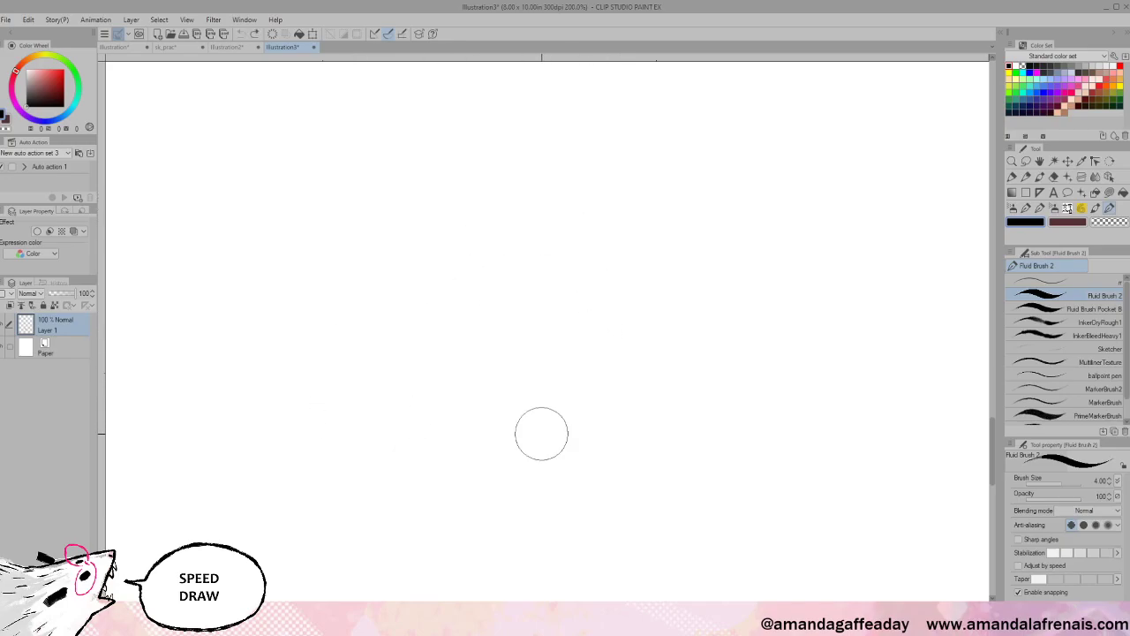
pyautogui.moveTo(366, 444)
pyautogui.mouseDown()
pyautogui.moveTo(676, 178)
pyautogui.moveTo(700, 278)
pyautogui.moveTo(371, 433)
pyautogui.moveTo(825, 330)
pyautogui.moveTo(534, 582)
pyautogui.mouseUp()
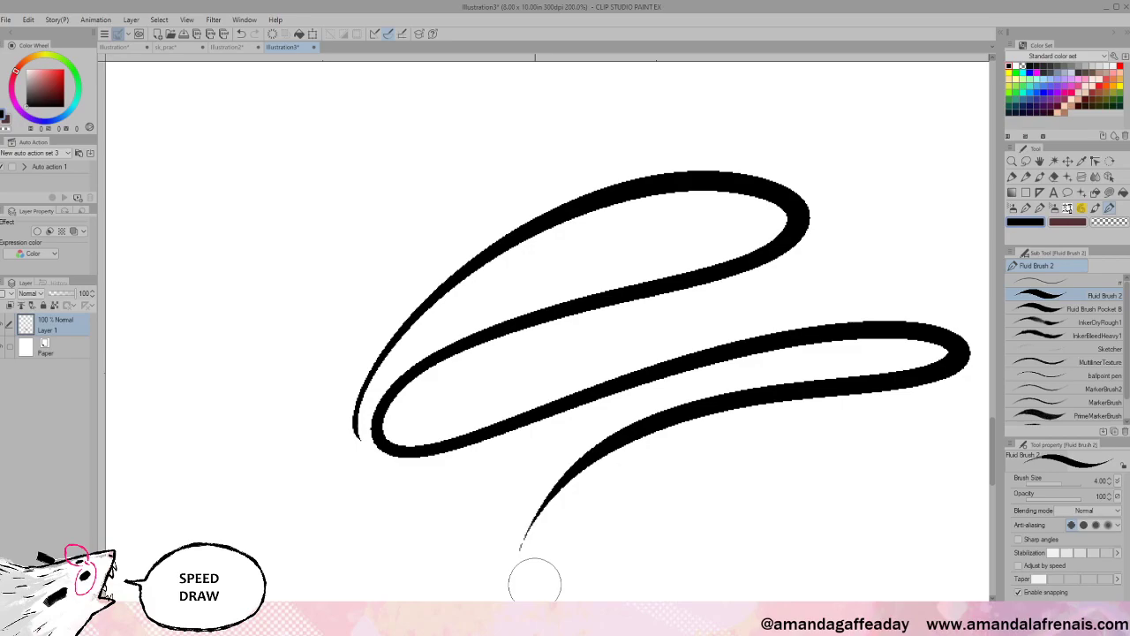
pyautogui.hotkey('ctrl', 'z')
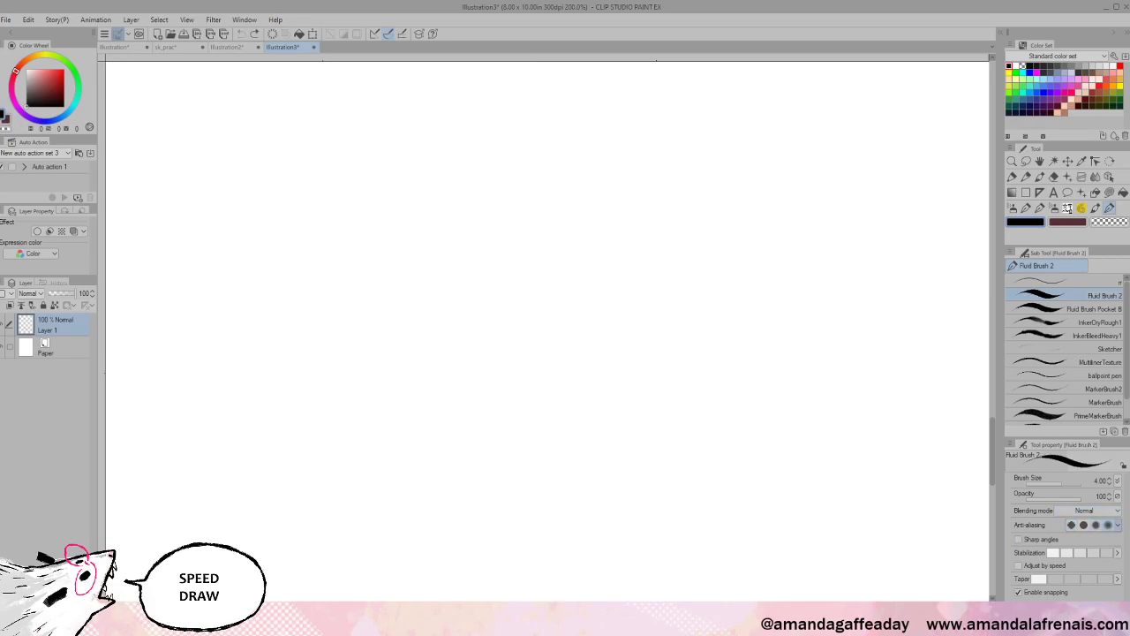
# - Undo a zigzag test stroke, switch to Fluid Brush Pocket B, and draw a looped test stroke
pyautogui.moveTo(257, 410)
pyautogui.mouseDown()
pyautogui.moveTo(441, 268)
pyautogui.moveTo(438, 420)
pyautogui.moveTo(678, 364)
pyautogui.moveTo(716, 378)
pyautogui.moveTo(676, 580)
pyautogui.moveTo(699, 565)
pyautogui.mouseUp()
pyautogui.hotkey('ctrl', 'z')
pyautogui.click(1094, 308)
pyautogui.moveTo(291, 241)
pyautogui.mouseDown()
pyautogui.moveTo(347, 337)
pyautogui.moveTo(457, 320)
pyautogui.moveTo(443, 439)
pyautogui.moveTo(701, 419)
pyautogui.moveTo(544, 486)
pyautogui.moveTo(660, 248)
pyautogui.moveTo(515, 205)
pyautogui.moveTo(526, 253)
pyautogui.moveTo(628, 304)
pyautogui.moveTo(740, 400)
pyautogui.moveTo(729, 511)
pyautogui.moveTo(539, 526)
pyautogui.mouseUp()
# - Undo the Pocket B test stroke and return to the Illustration2 drawing
pyautogui.scroll(2, 539, 525)
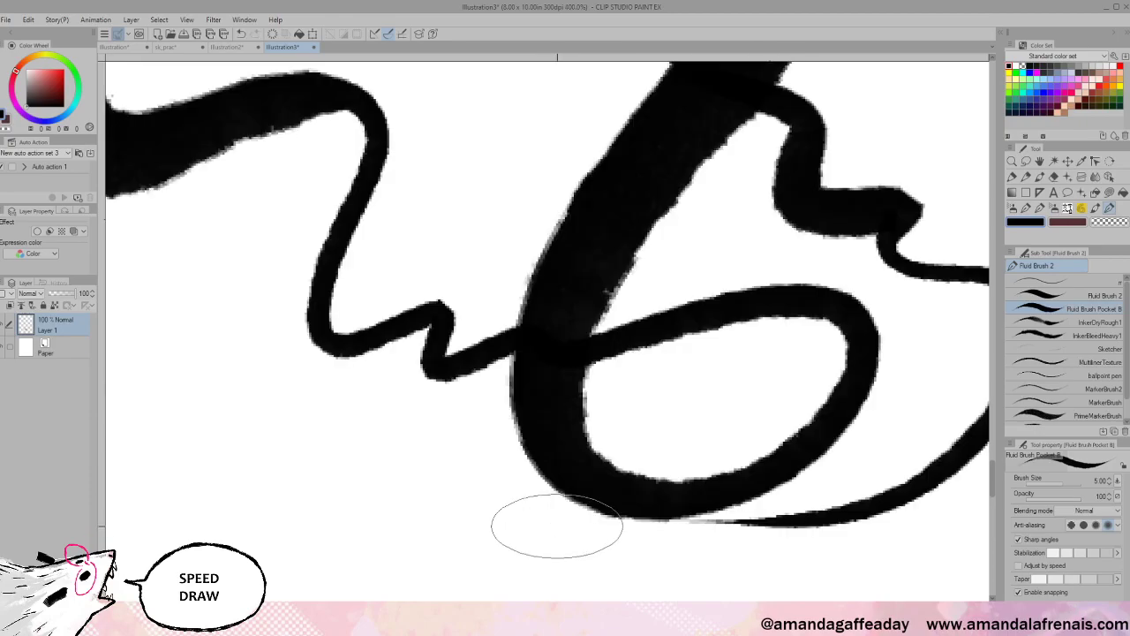
pyautogui.scroll(2, 552, 512)
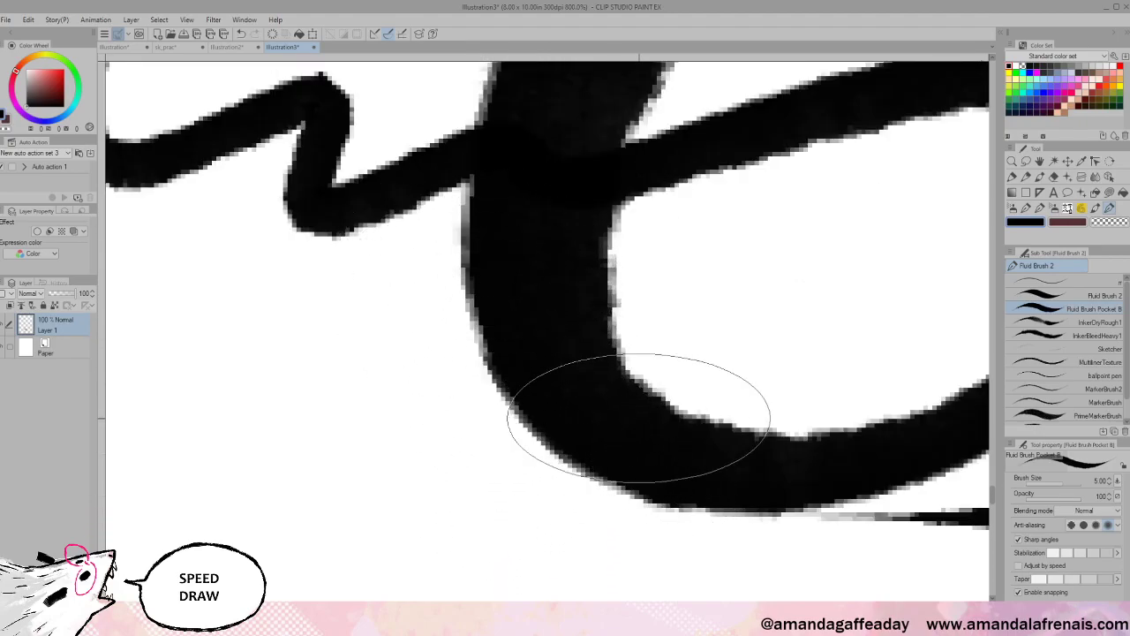
pyautogui.hotkey('ctrl', 'z')
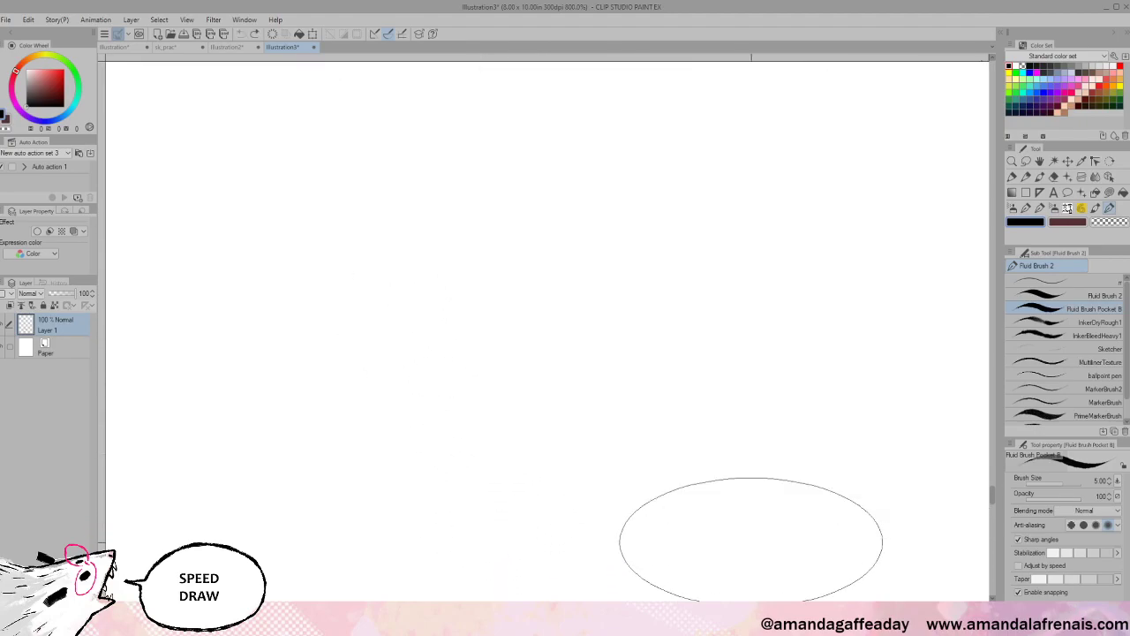
pyautogui.scroll(-6, 751, 540)
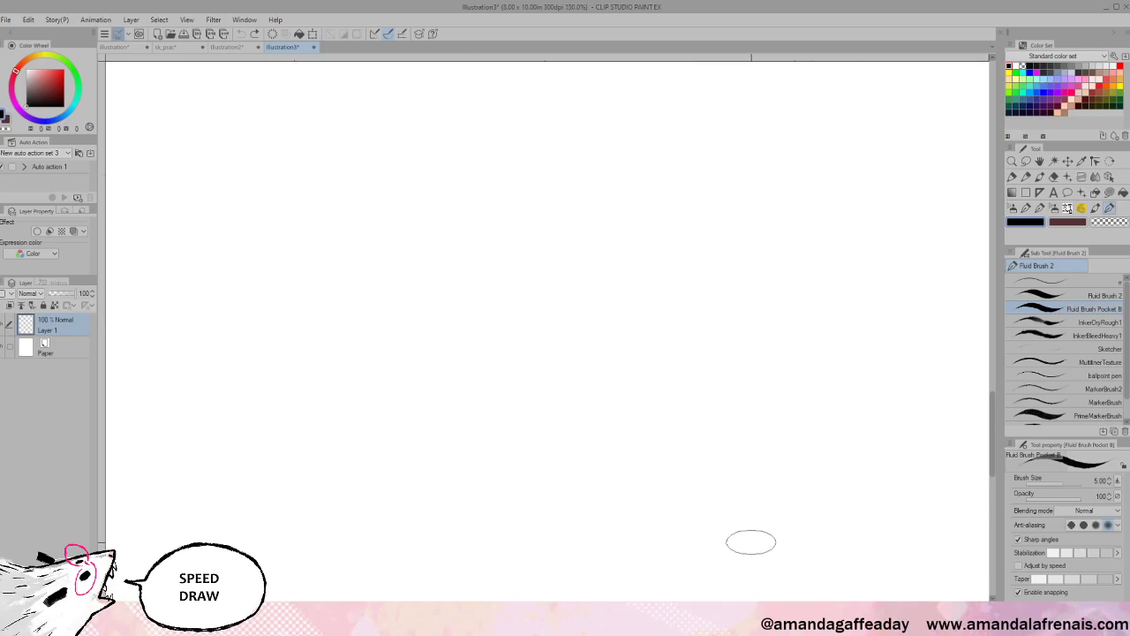
pyautogui.scroll(-2, 750, 541)
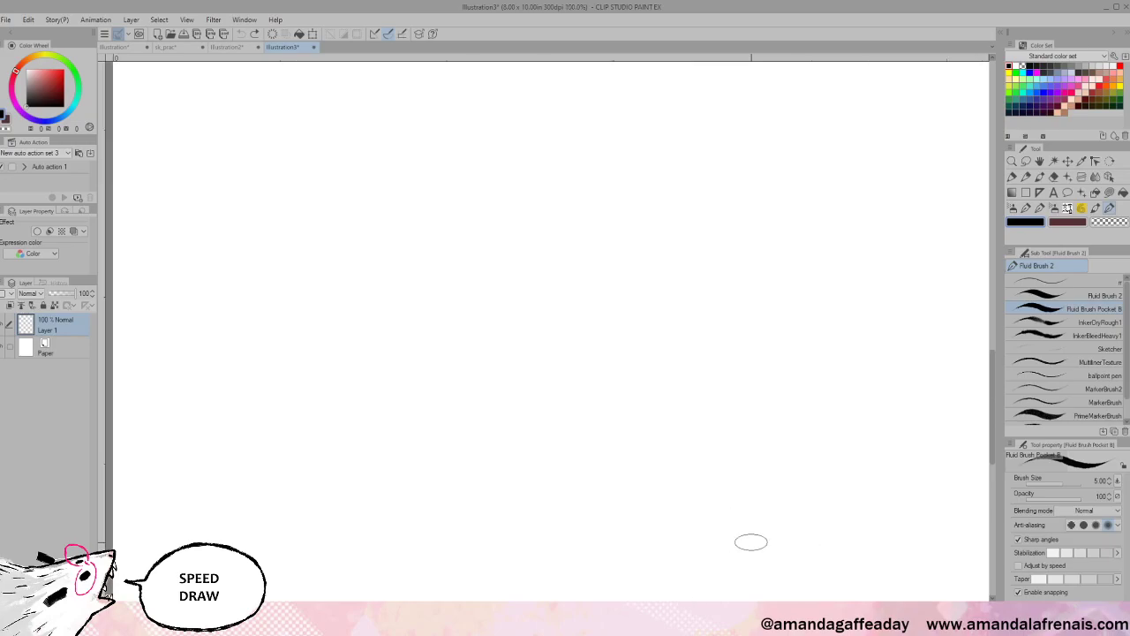
pyautogui.click(227, 48)
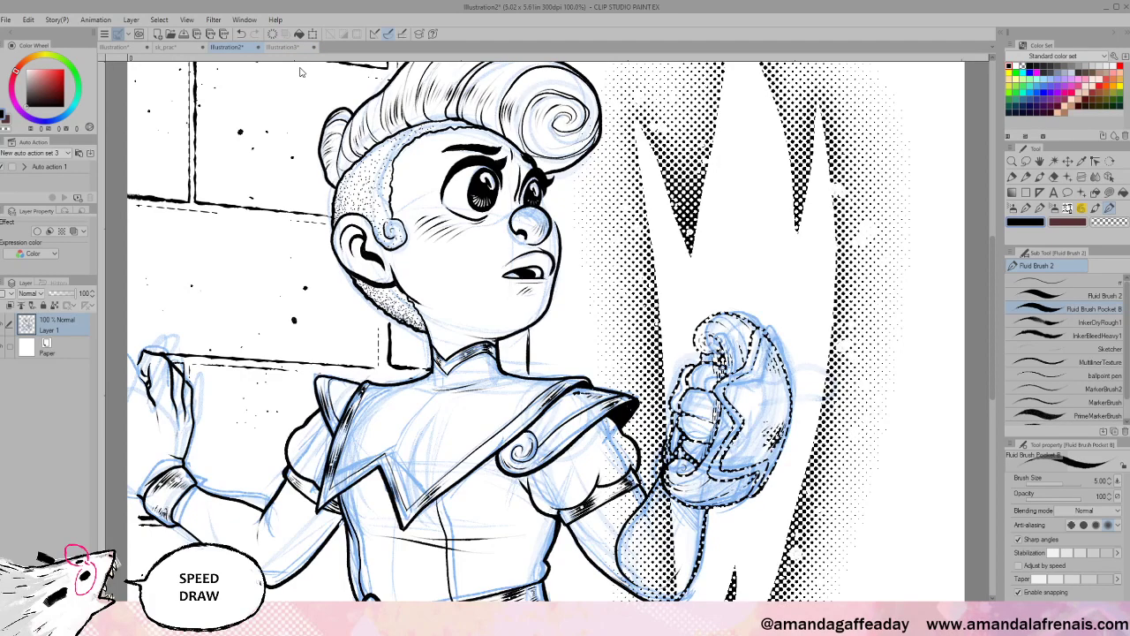
# - Ink a thick Fluid Brush Pocket B line along the collar's inner edge, then view the whole figure
pyautogui.hotkey('ctrl', '+')
pyautogui.hotkey('ctrl', '+')
pyautogui.hotkey('ctrl', '+')
pyautogui.hotkey('ctrl', '+')
pyautogui.hotkey('ctrl', '+')
pyautogui.hotkey('ctrl', '+')
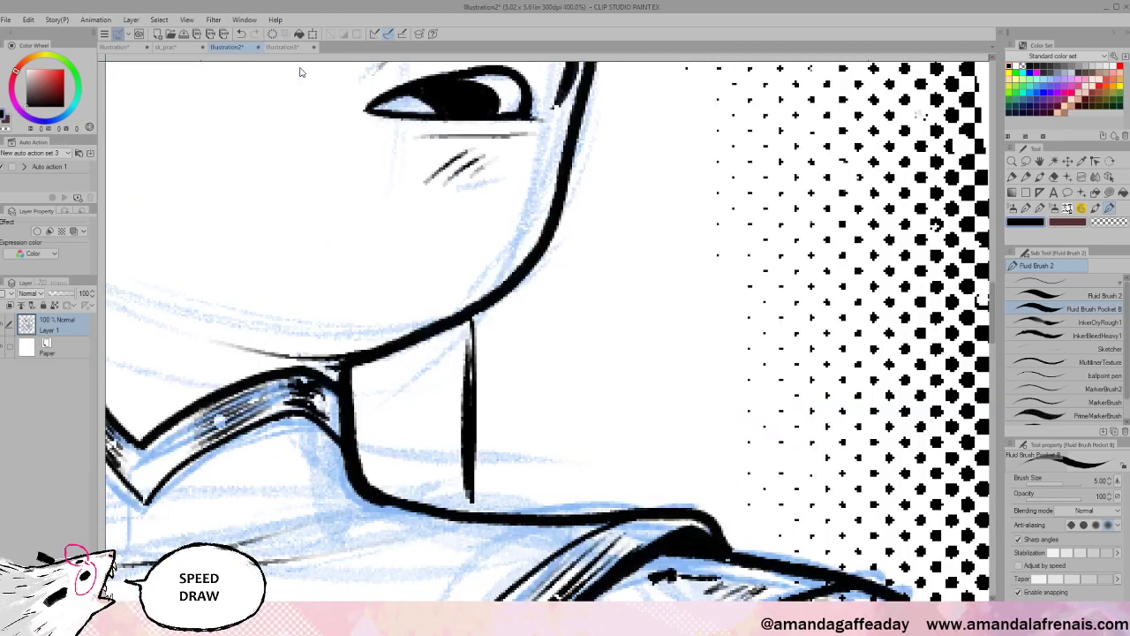
pyautogui.moveTo(471, 504); pyautogui.dragTo(725, 501)
pyautogui.moveTo(358, 439); pyautogui.dragTo(399, 496)
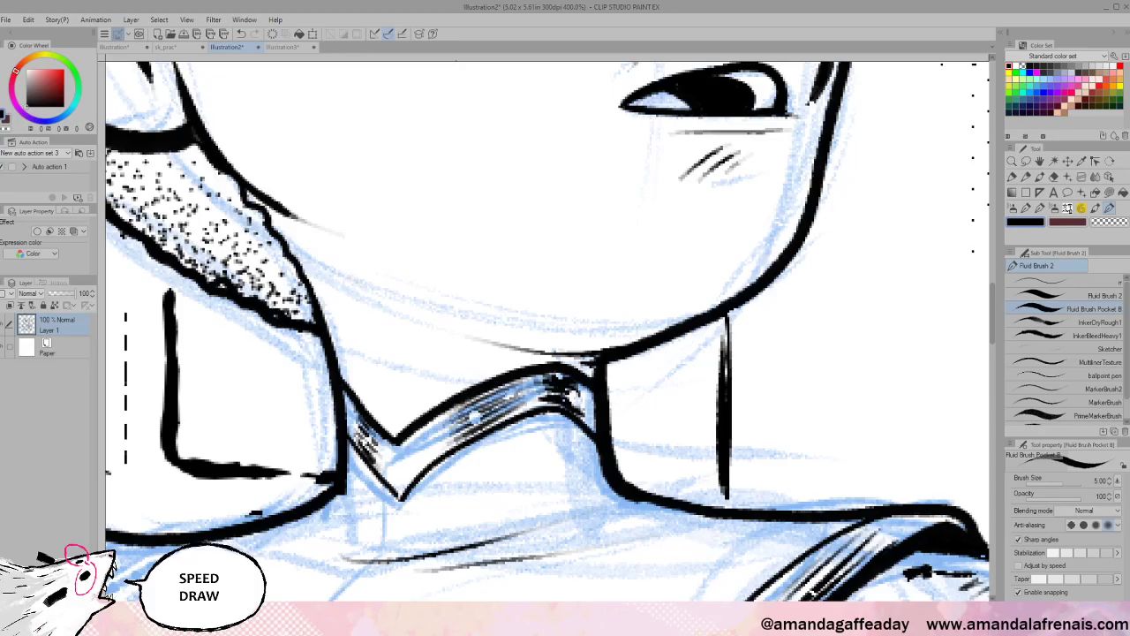
pyautogui.hotkey('ctrl', '-')
pyautogui.hotkey('ctrl', '-')
pyautogui.hotkey('ctrl', '-')
pyautogui.hotkey('ctrl', '-')
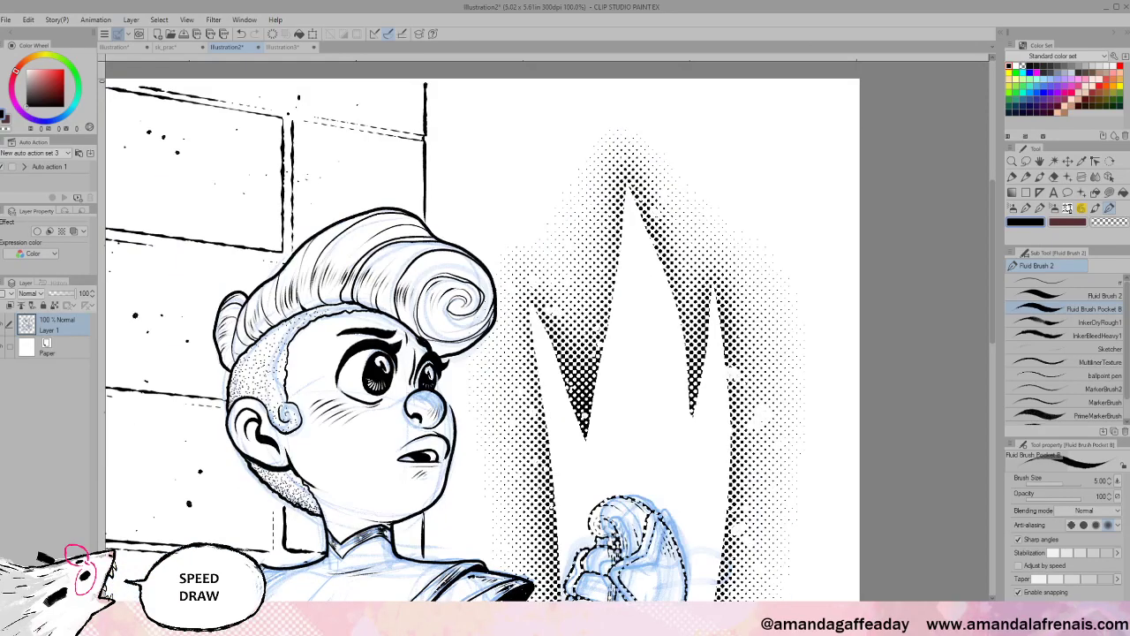
pyautogui.moveTo(646, 527); pyautogui.dragTo(741, 101)
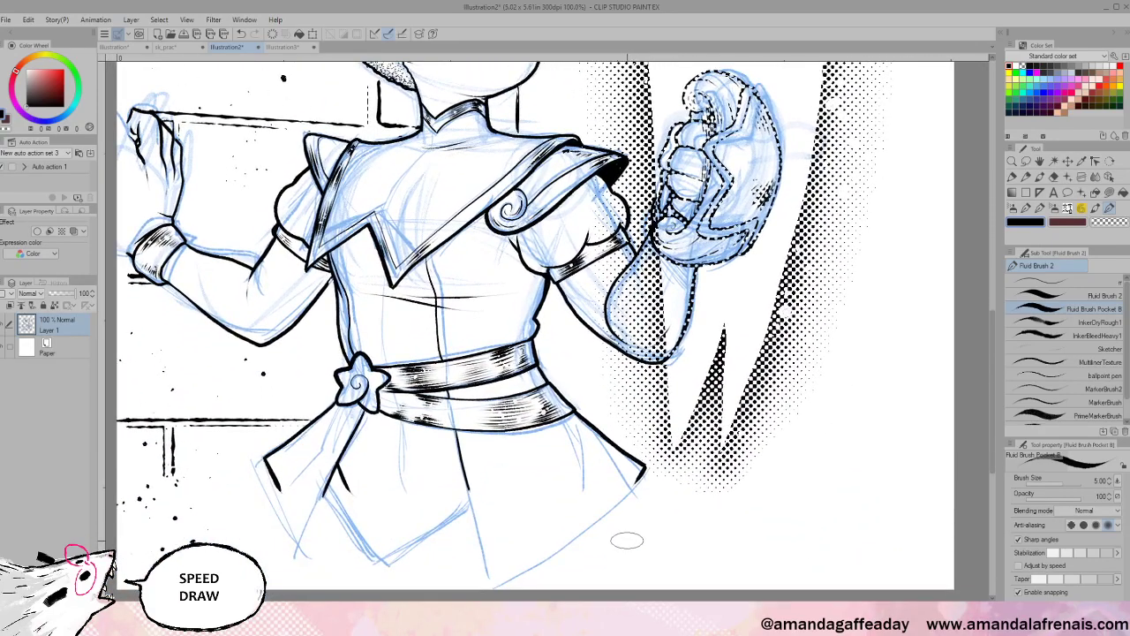
pyautogui.scroll(5, 627, 548)
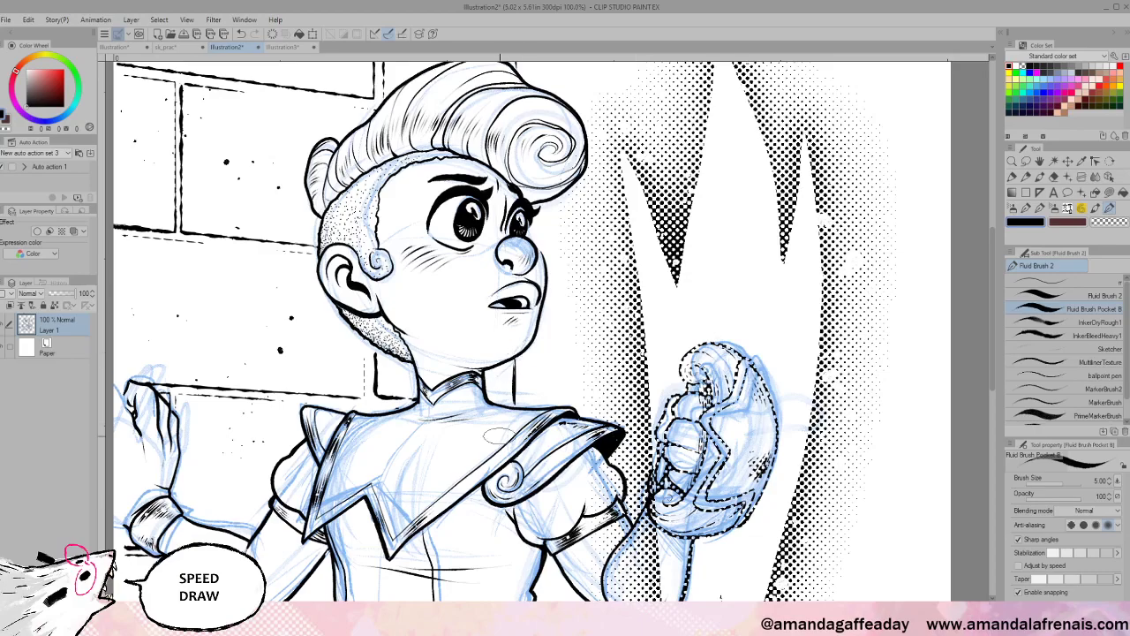
pyautogui.scroll(-2, 611, 389)
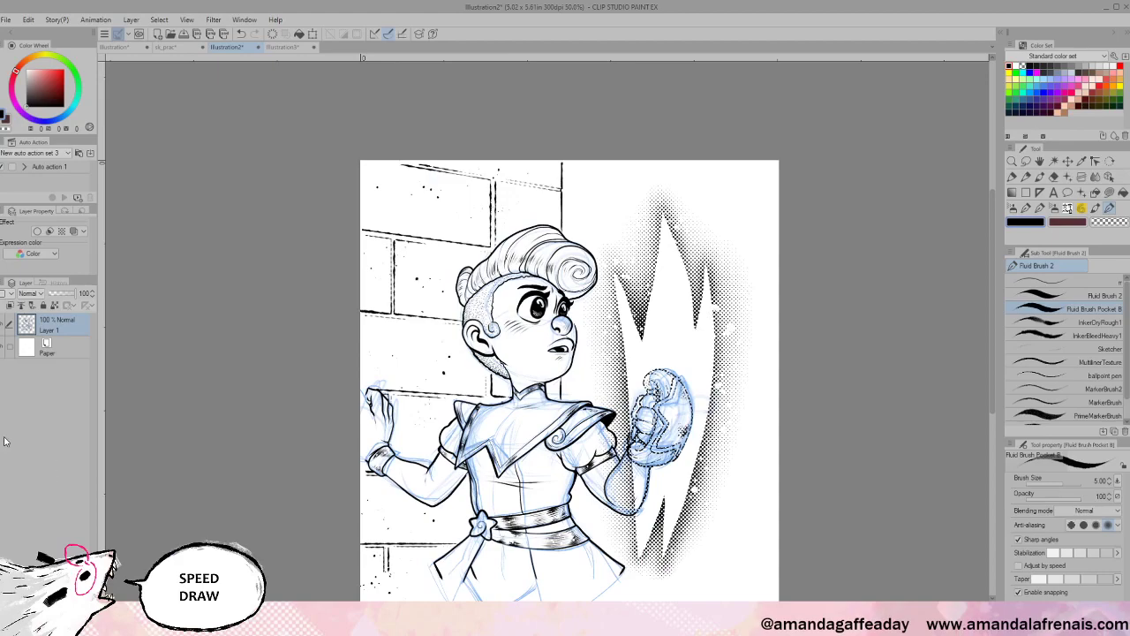
# - Hide the Paper layer and add a new Layer 2 above it
pyautogui.click(2, 347)
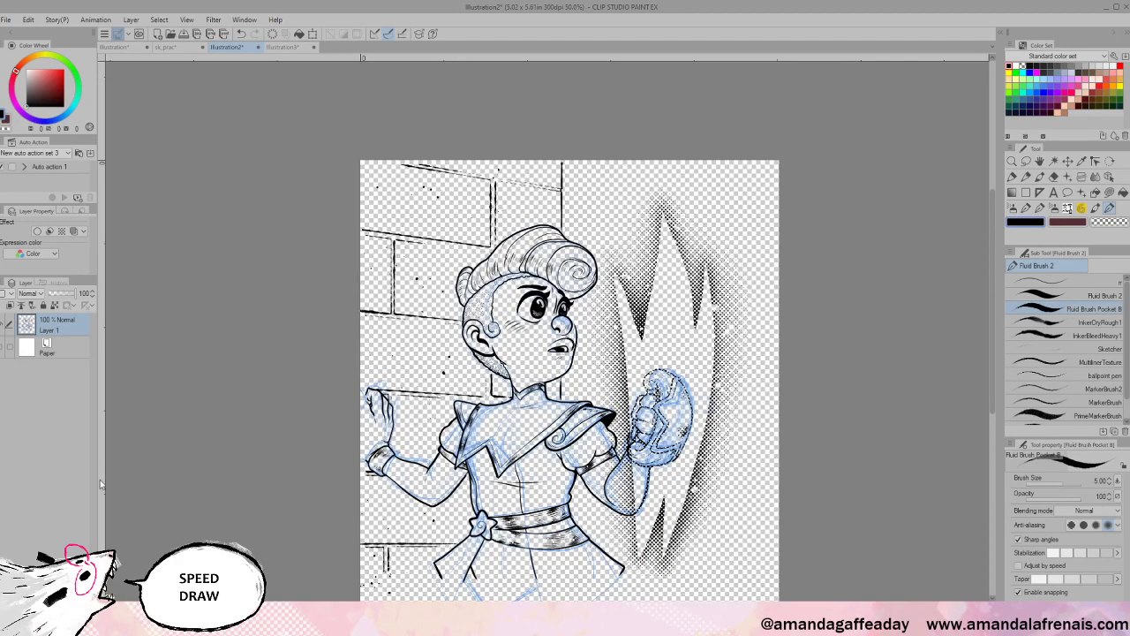
pyautogui.click(55, 348)
pyautogui.hotkey('ctrl', 'shift', 'n')
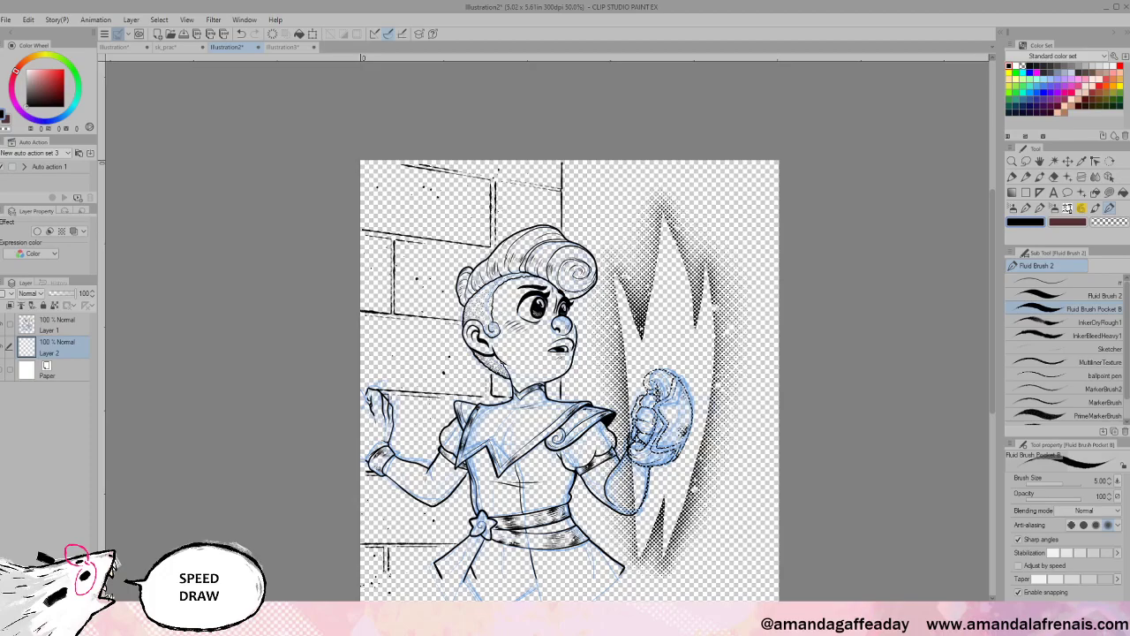
# - Lasso-fill white around the figure on Layer 2 and merge Layer 1 down into it
pyautogui.click(1110, 193)
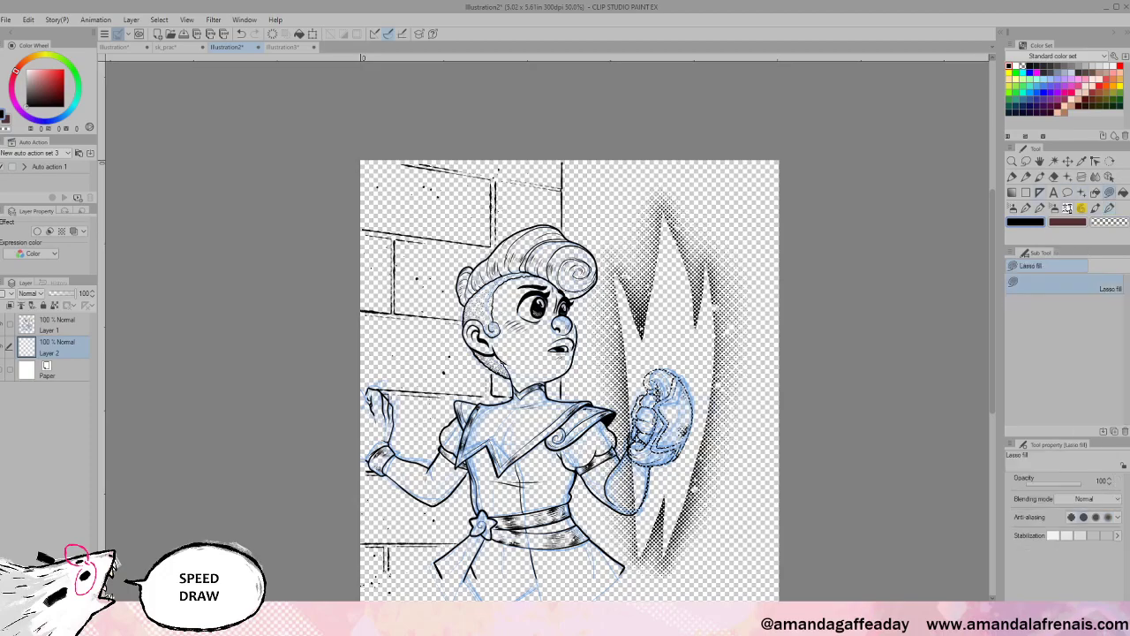
pyautogui.scroll(4, 784, 580)
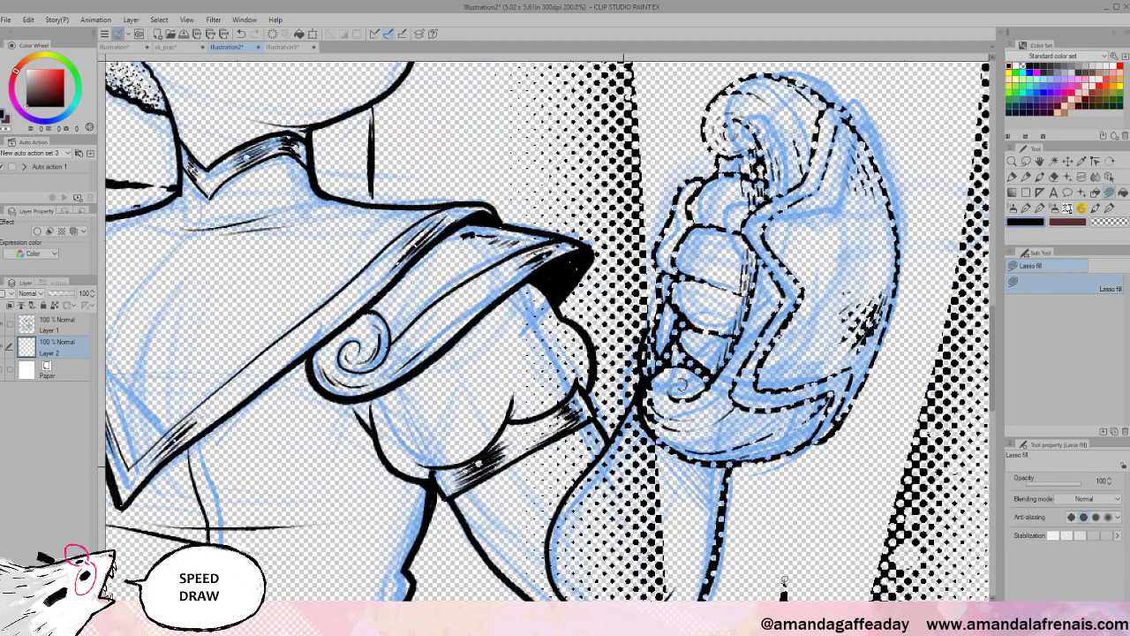
pyautogui.scroll(-5, 784, 579)
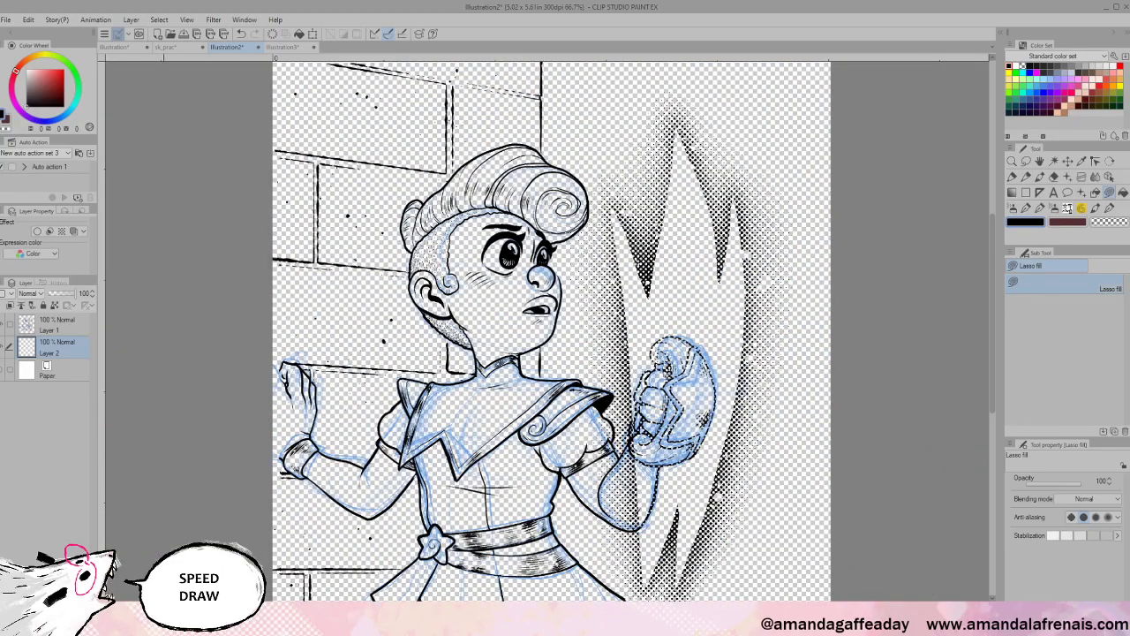
pyautogui.scroll(-1, 816, 464)
pyautogui.click(1013, 67)
pyautogui.moveTo(668, 78)
pyautogui.mouseDown()
pyautogui.moveTo(145, 423)
pyautogui.moveTo(768, 495)
pyautogui.moveTo(802, 439)
pyautogui.mouseUp()
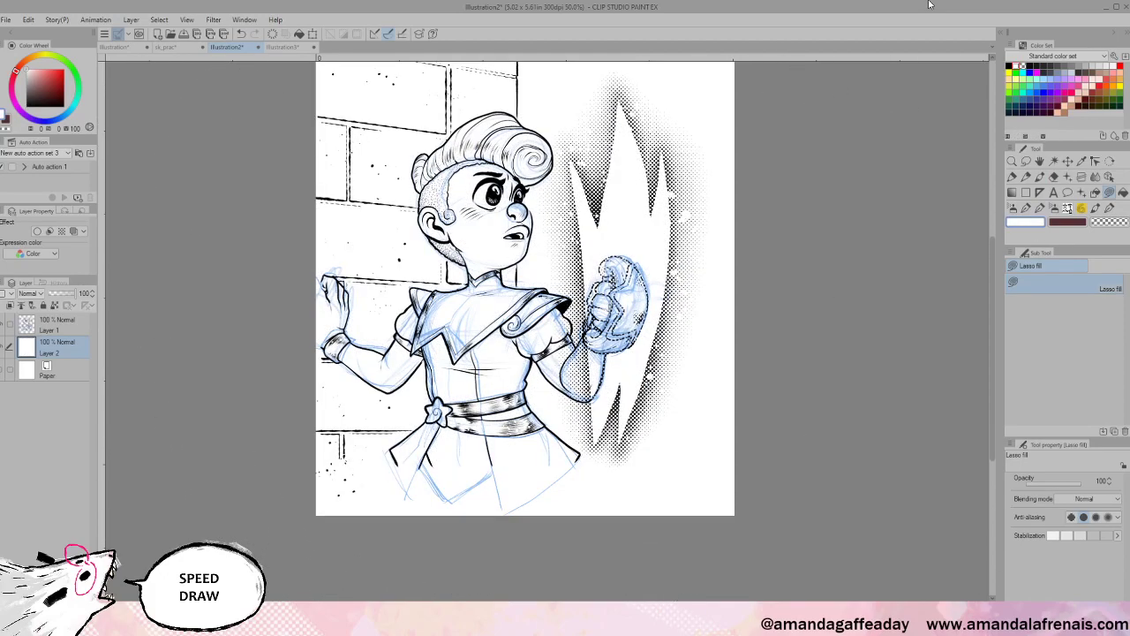
pyautogui.click(31, 325)
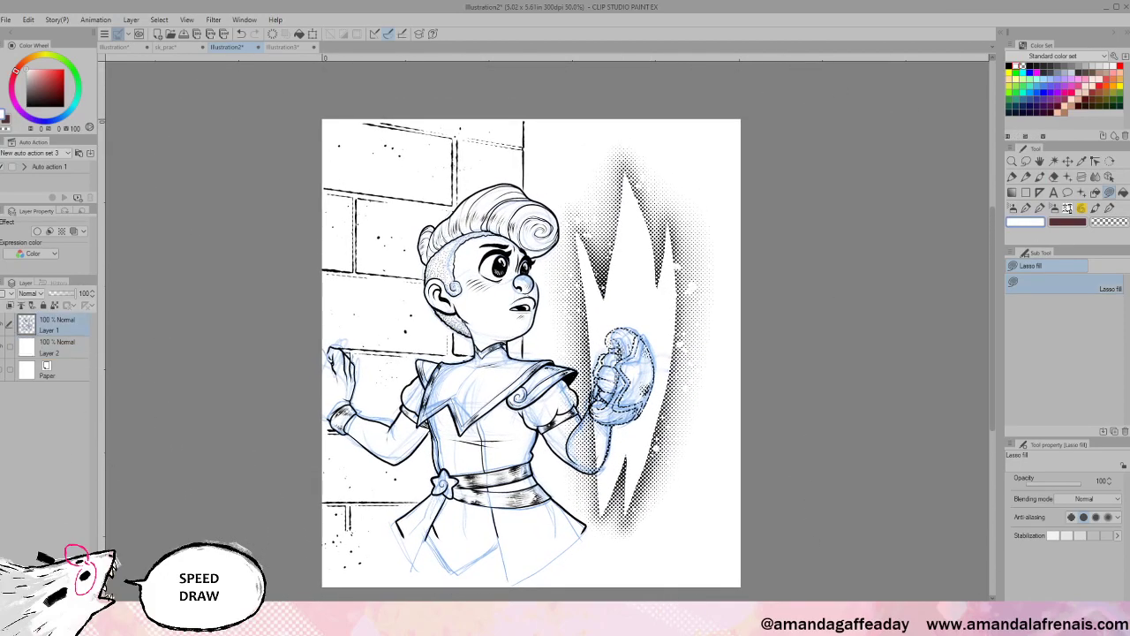
pyautogui.hotkey('ctrl', 'e')
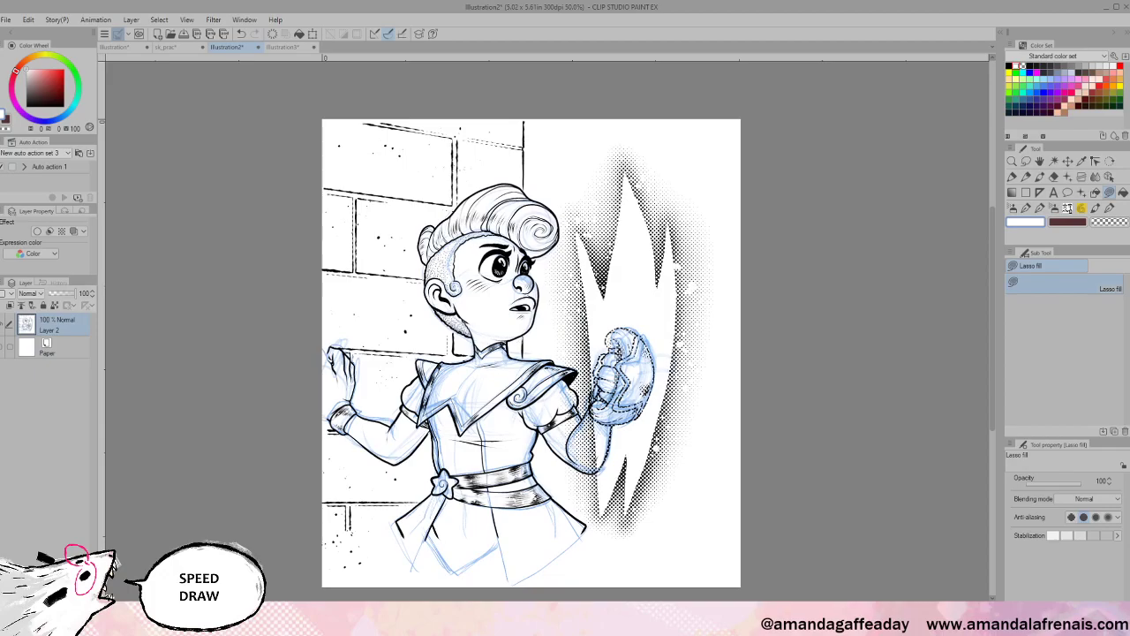
# - Zoom to the girl's face and tint Layer 2 with a black layer colour
pyautogui.hotkey('ctrl', '+')
pyautogui.hotkey('ctrl', '+')
pyautogui.hotkey('ctrl', '+')
pyautogui.moveTo(749, 500); pyautogui.dragTo(839, 578)
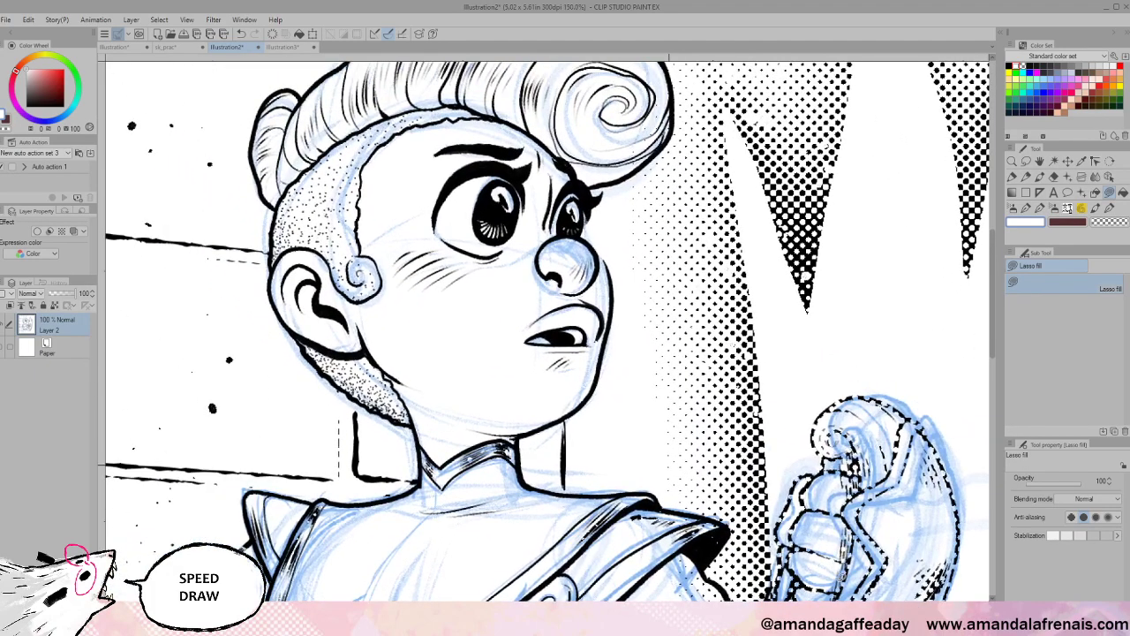
pyautogui.scroll(4, 841, 576)
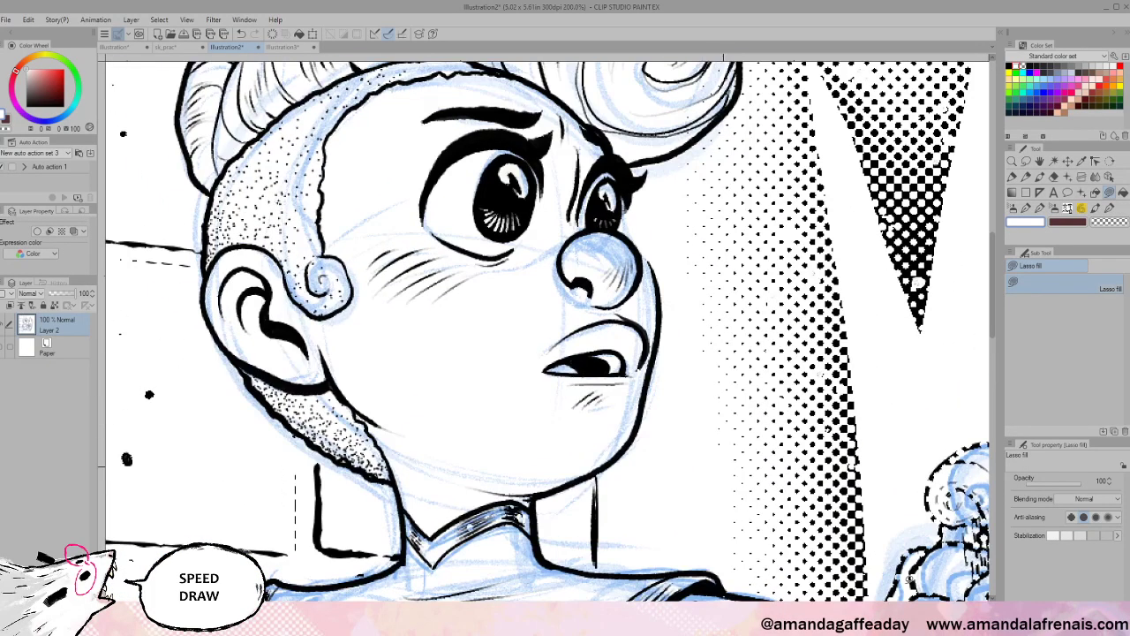
pyautogui.scroll(-3, 907, 579)
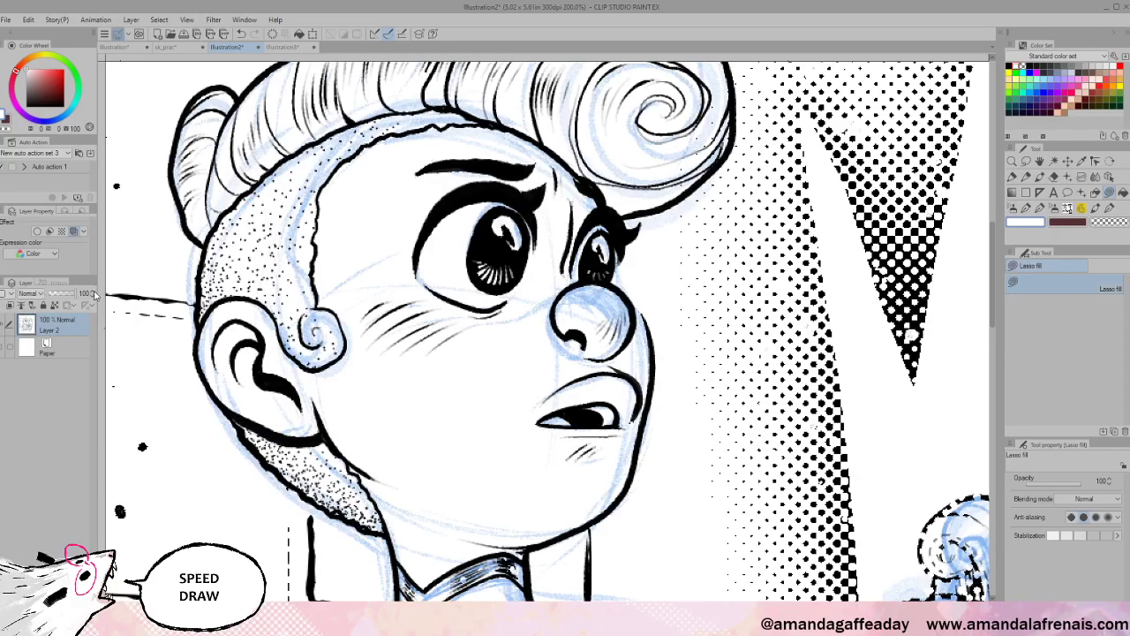
pyautogui.click(90, 304)
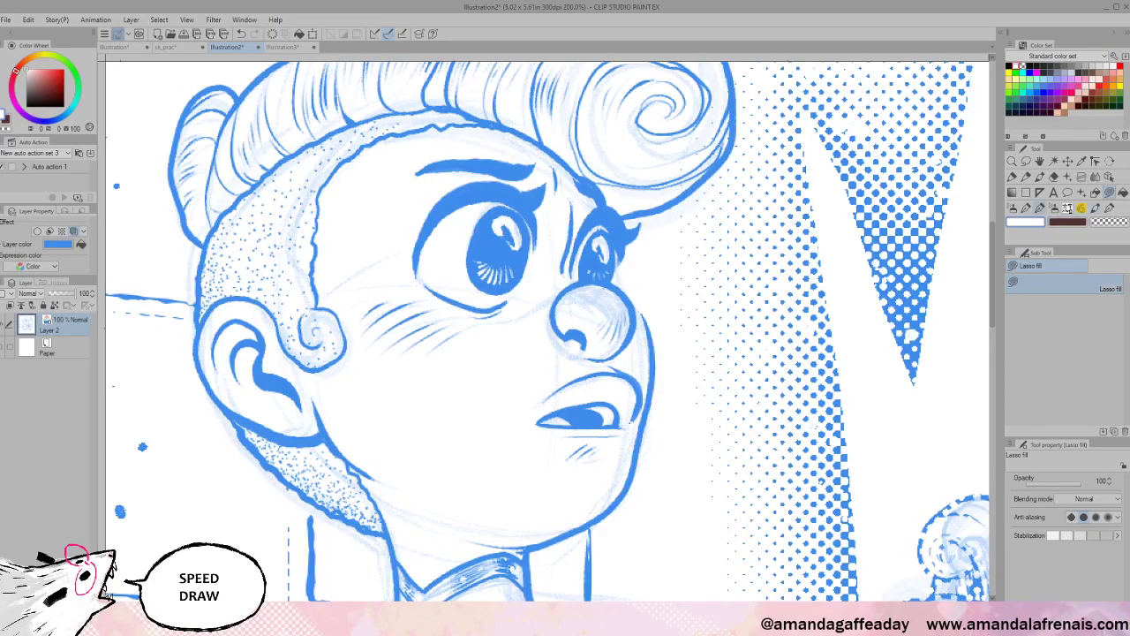
pyautogui.click(1009, 67)
pyautogui.click(1122, 192)
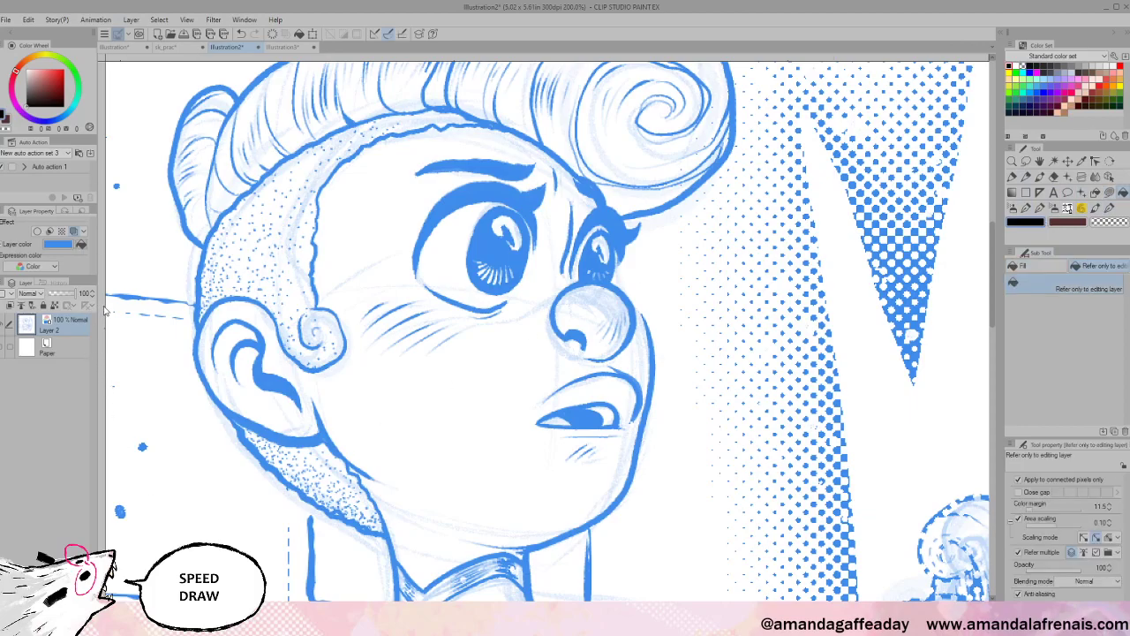
pyautogui.click(81, 244)
# - Undo the layer colour and open Edit > Tonal Correction > Hue/Saturation/Luminosity
pyautogui.hotkey('ctrl', 'z')
pyautogui.hotkey('ctrl', 'z')
pyautogui.click(37, 23)
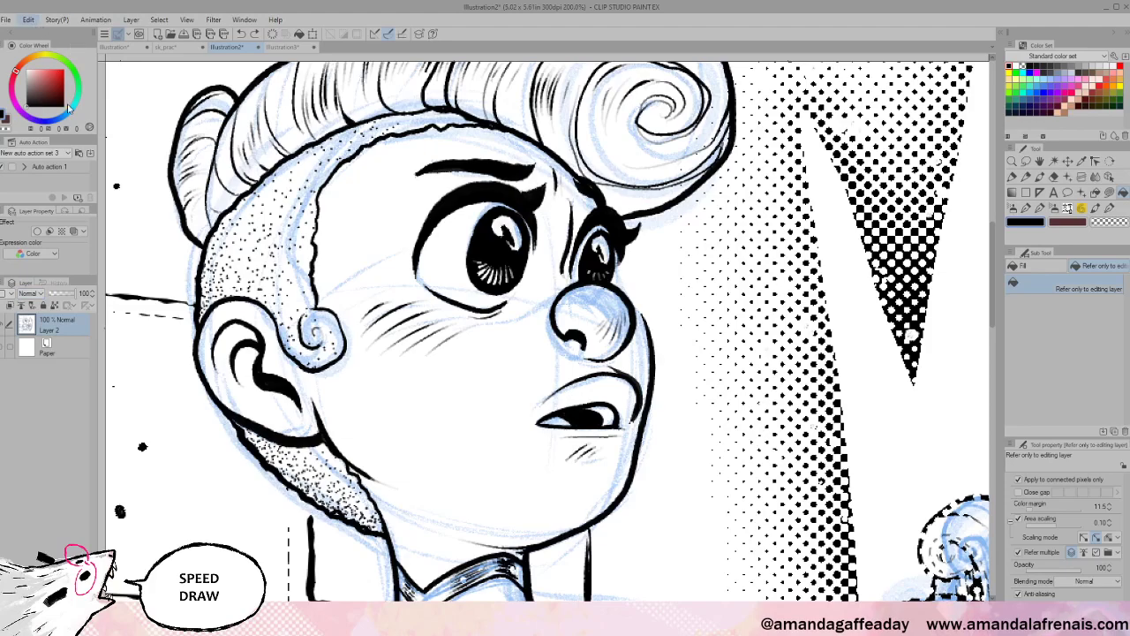
pyautogui.click(348, 346)
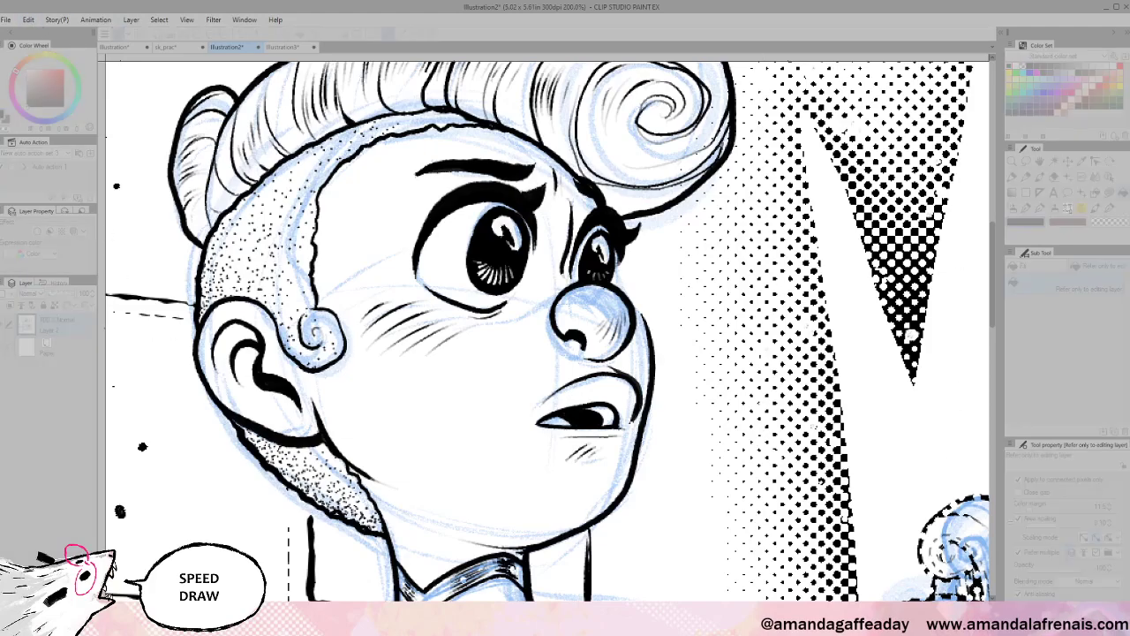
# - Desaturate the blue sketch lines to grey with Hue/Saturation/Luminosity
pyautogui.moveTo(565, 318); pyautogui.dragTo(535, 318)
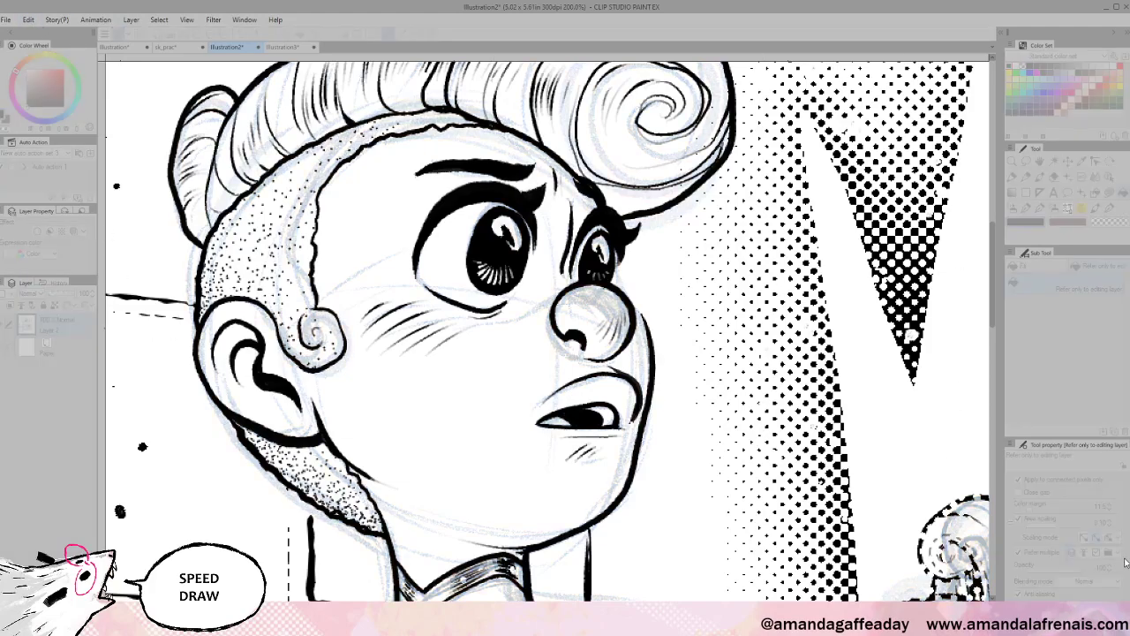
pyautogui.click(1124, 560)
pyautogui.scroll(3, 927, 451)
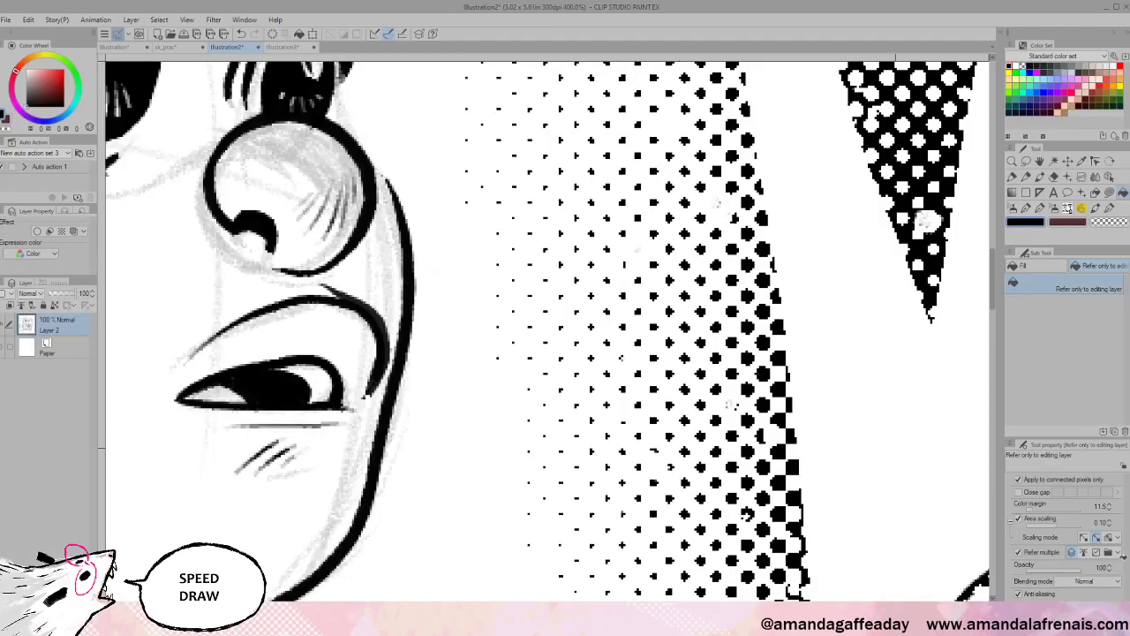
pyautogui.moveTo(530, 497); pyautogui.dragTo(882, 634)
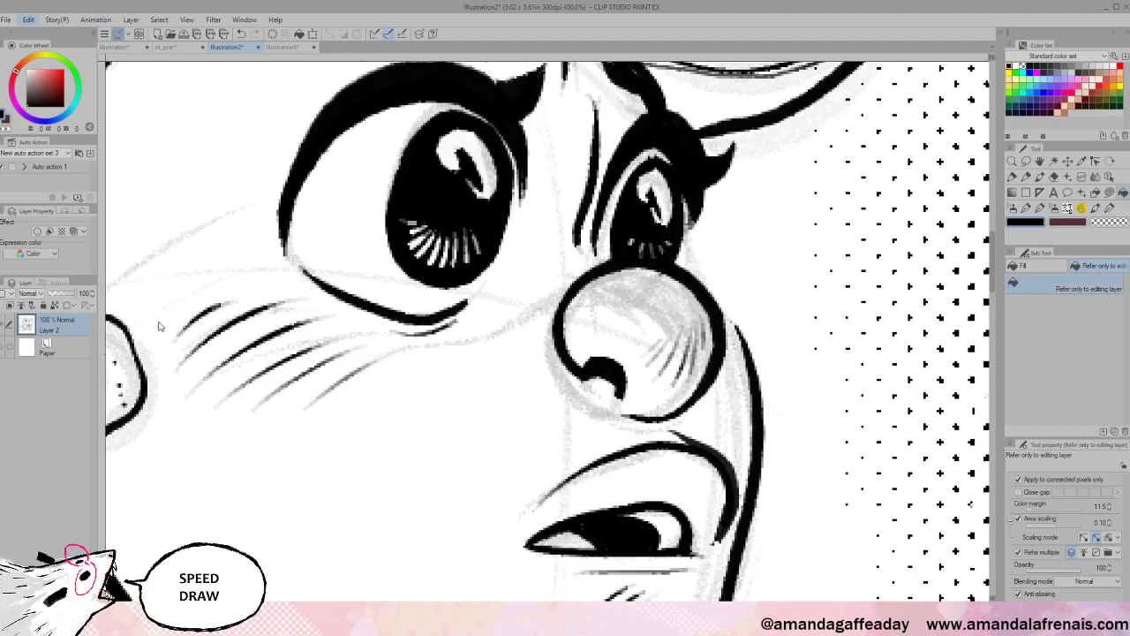
# - Start a tonal correction to lighten grey tones and toggle its Preview on the face and nose
pyautogui.click(301, 333)
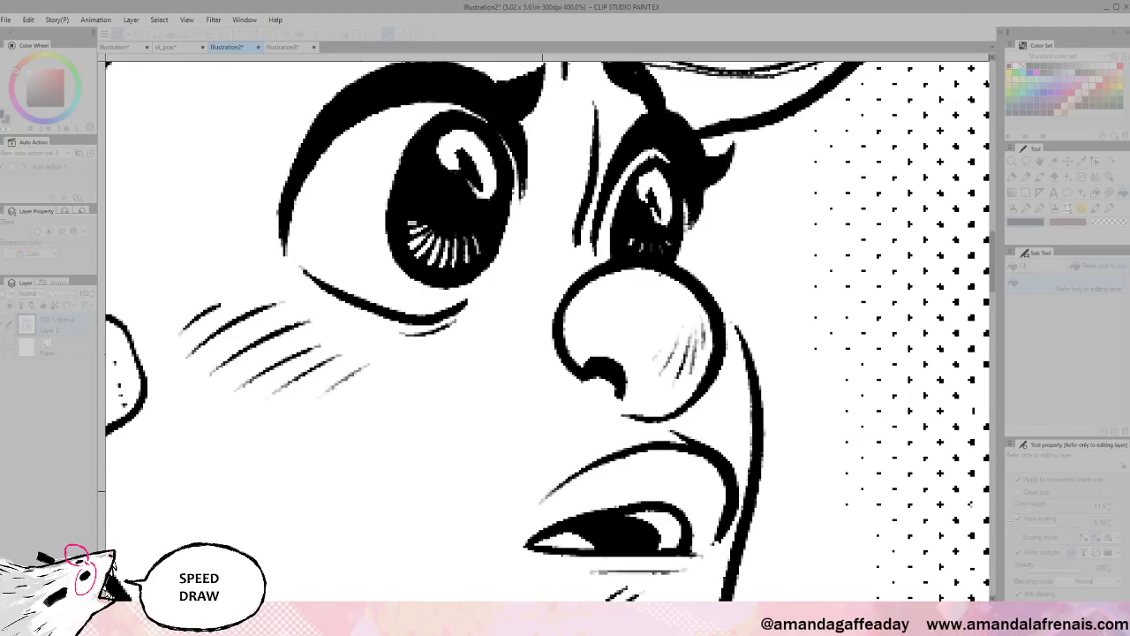
pyautogui.click(740, 575)
pyautogui.click(740, 577)
pyautogui.click(637, 578)
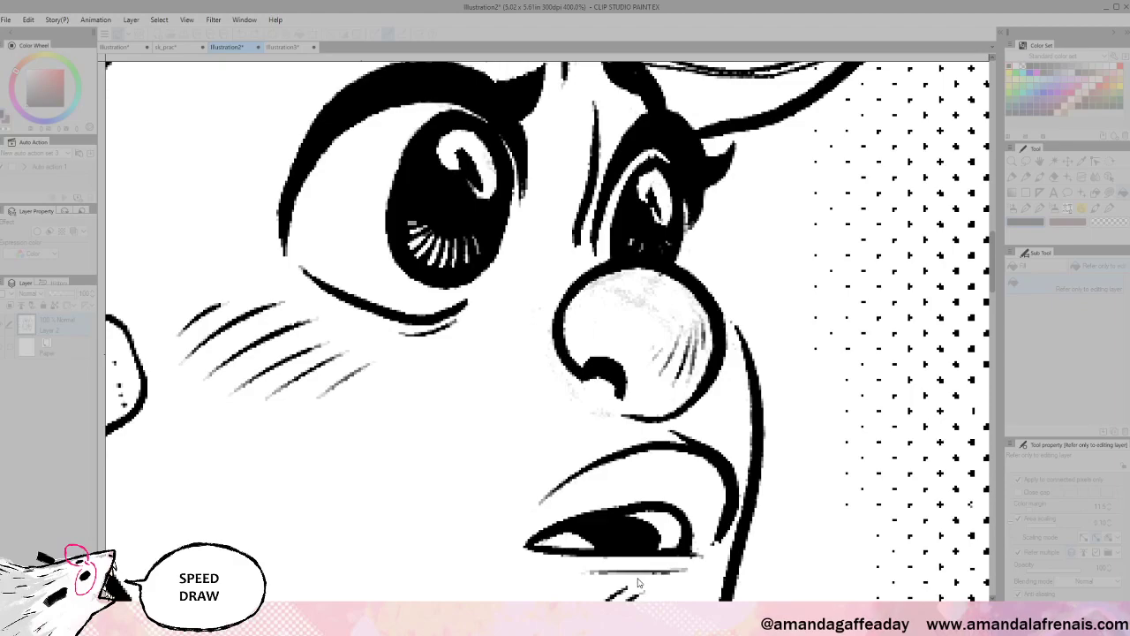
pyautogui.click(768, 537)
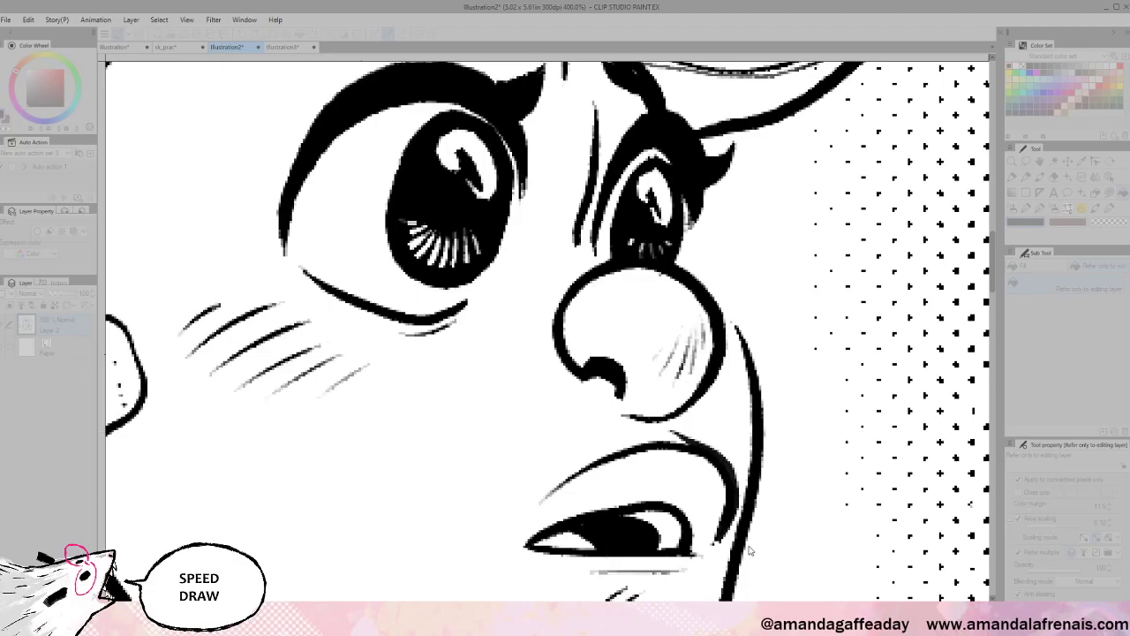
pyautogui.click(736, 576)
pyautogui.click(736, 576)
pyautogui.click(739, 579)
pyautogui.click(739, 579)
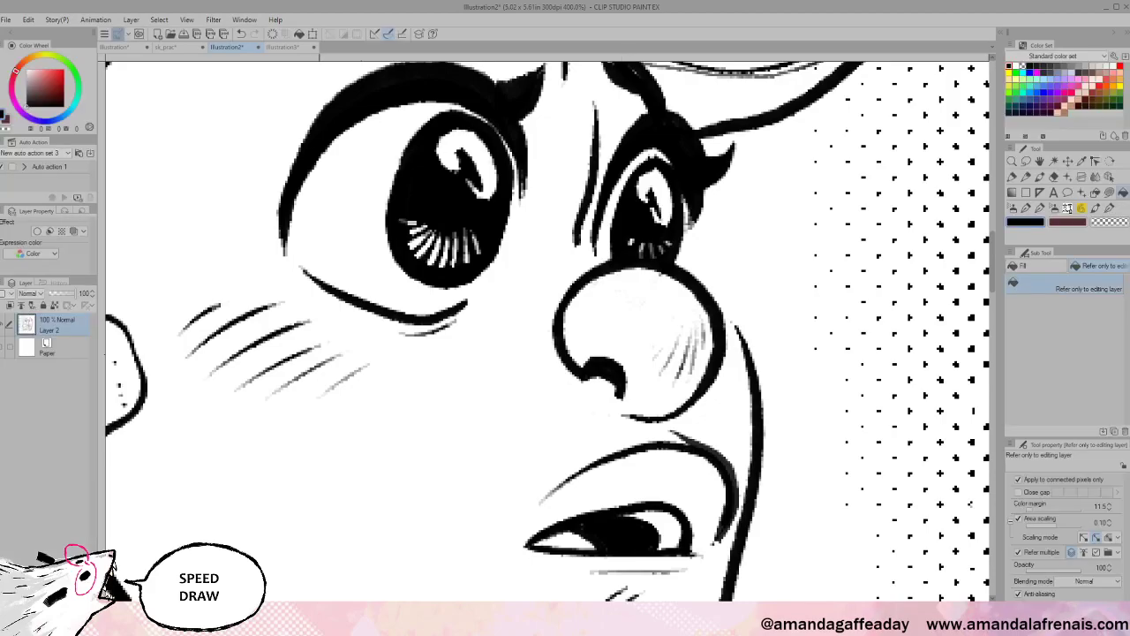
# - Bring the torso and raised arm into view and undo the earlier sketch-line correction
pyautogui.scroll(-5, 630, 487)
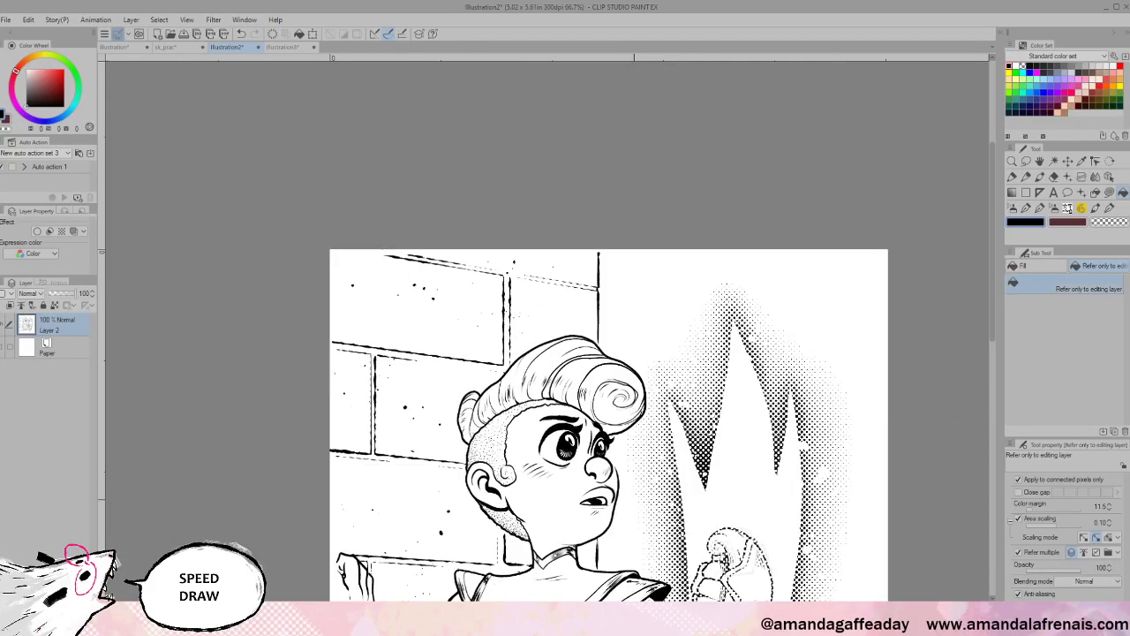
pyautogui.moveTo(851, 620); pyautogui.dragTo(837, 426)
pyautogui.moveTo(856, 576); pyautogui.dragTo(859, 519)
pyautogui.scroll(1, 649, 510)
pyautogui.scroll(1, 568, 469)
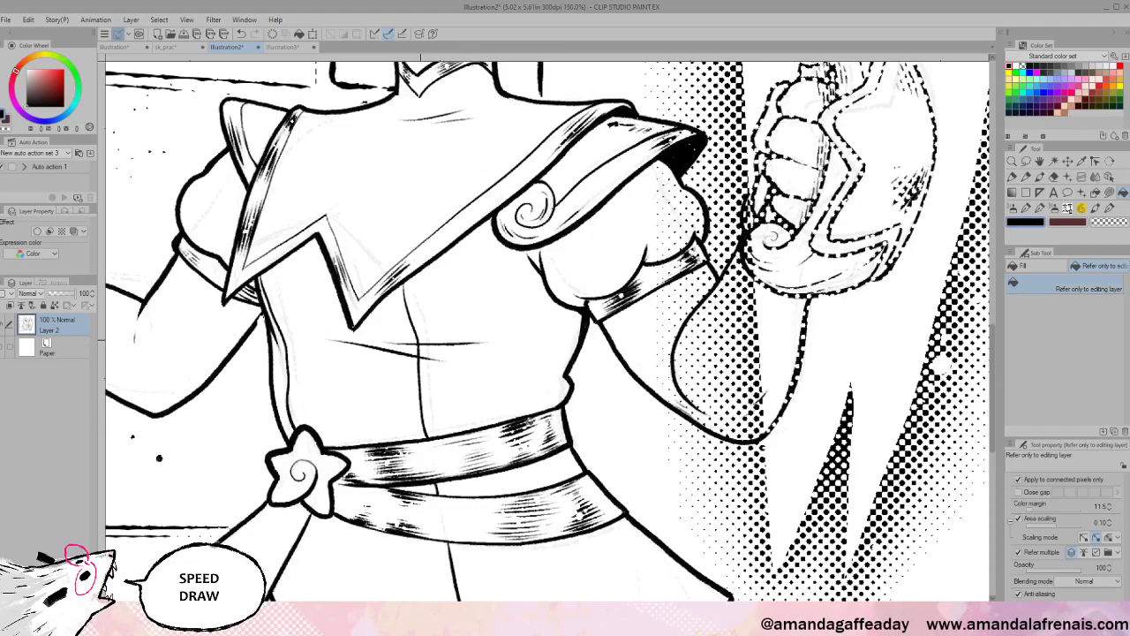
pyautogui.moveTo(751, 445); pyautogui.dragTo(870, 480)
pyautogui.hotkey('ctrl', 'z')
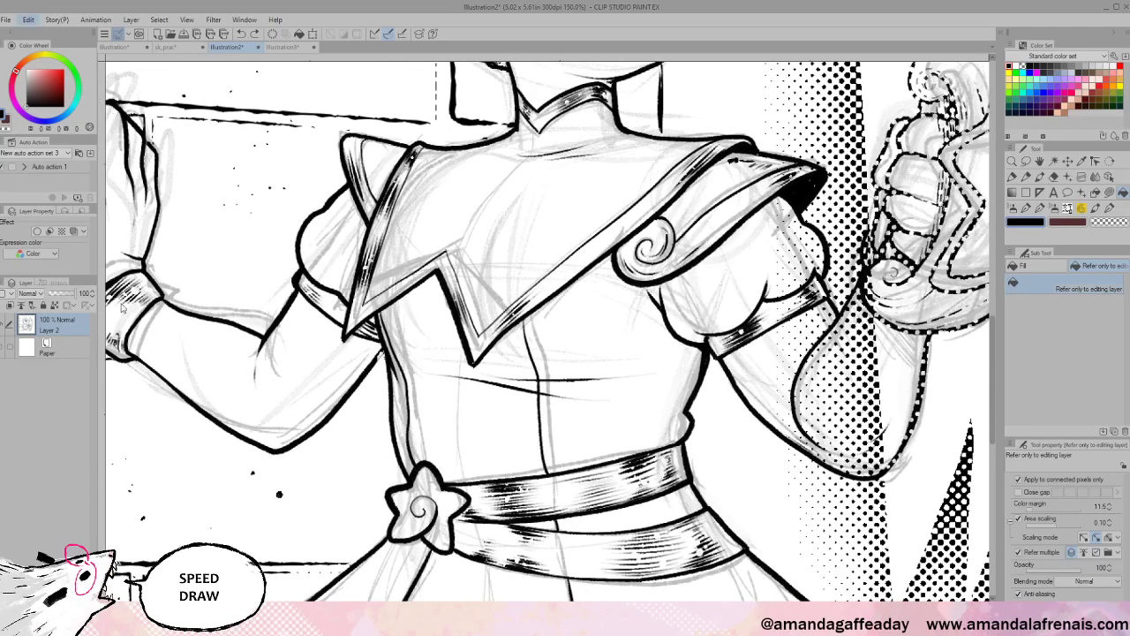
# - Reapply a stronger tonal correction until the grey sketch lines turn white, and confirm it
pyautogui.click(351, 329)
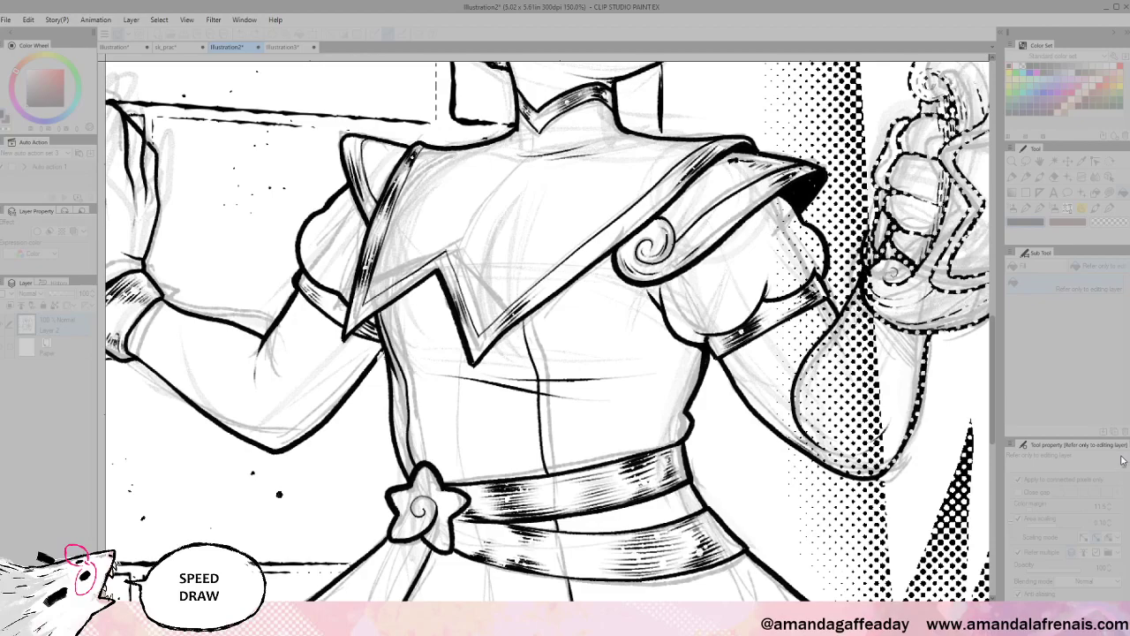
pyautogui.moveTo(1127, 460); pyautogui.dragTo(1115, 420)
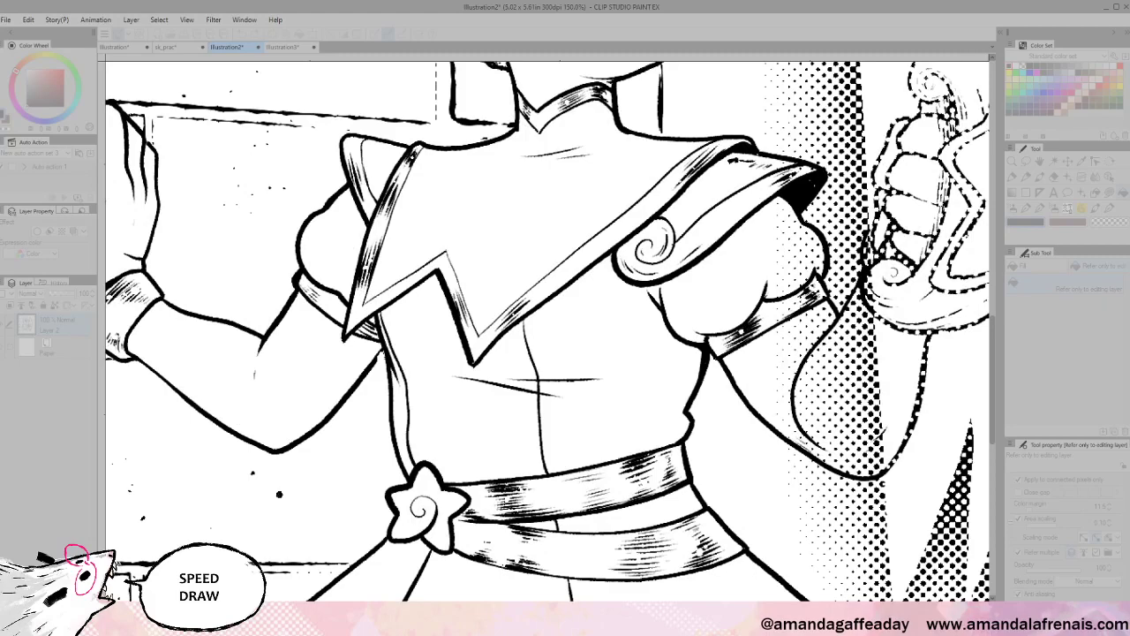
pyautogui.click(953, 574)
pyautogui.hotkey('ctrl', '-')
pyautogui.hotkey('ctrl', '-')
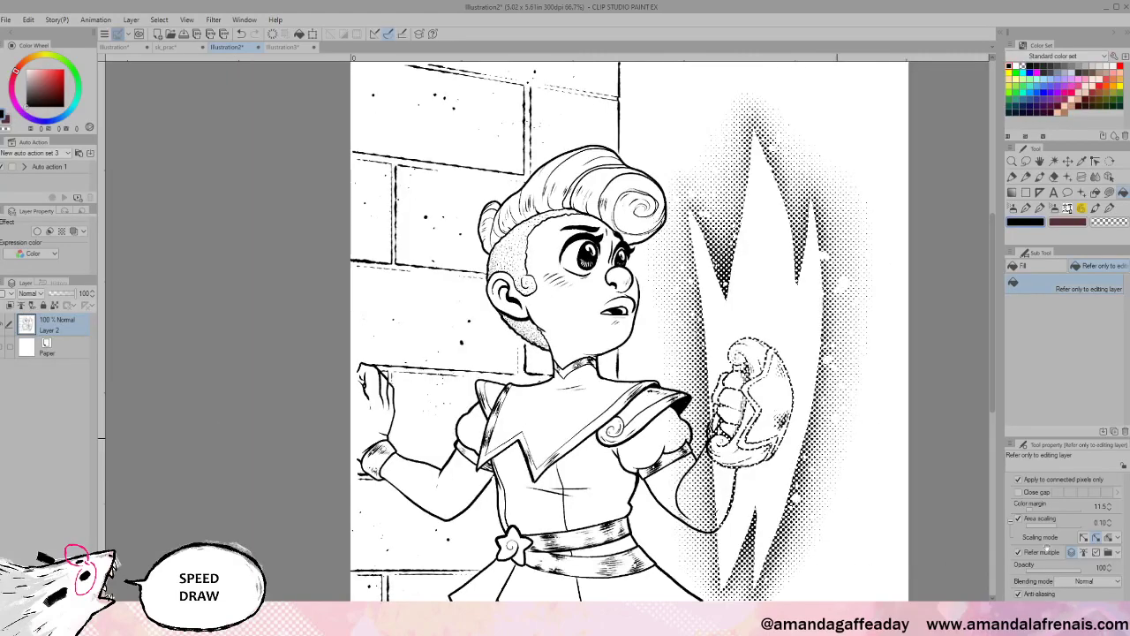
# - Recentre the whole cleaned illustration in view
pyautogui.moveTo(1019, 623); pyautogui.dragTo(956, 589)
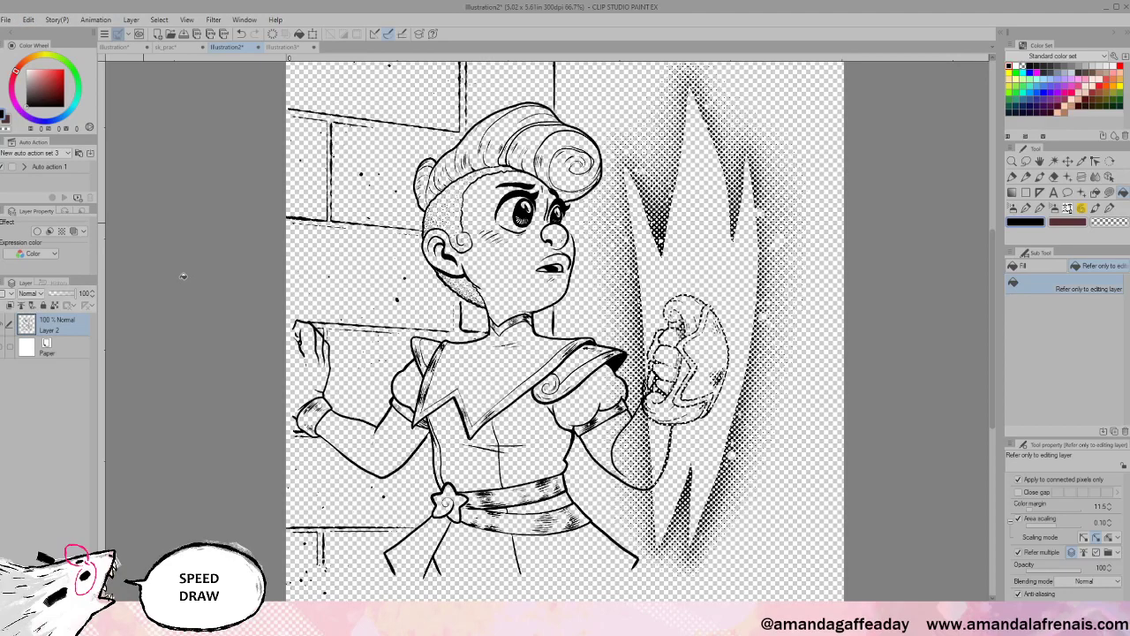
pyautogui.hotkey('ctrl', '+')
pyautogui.hotkey('ctrl', '+')
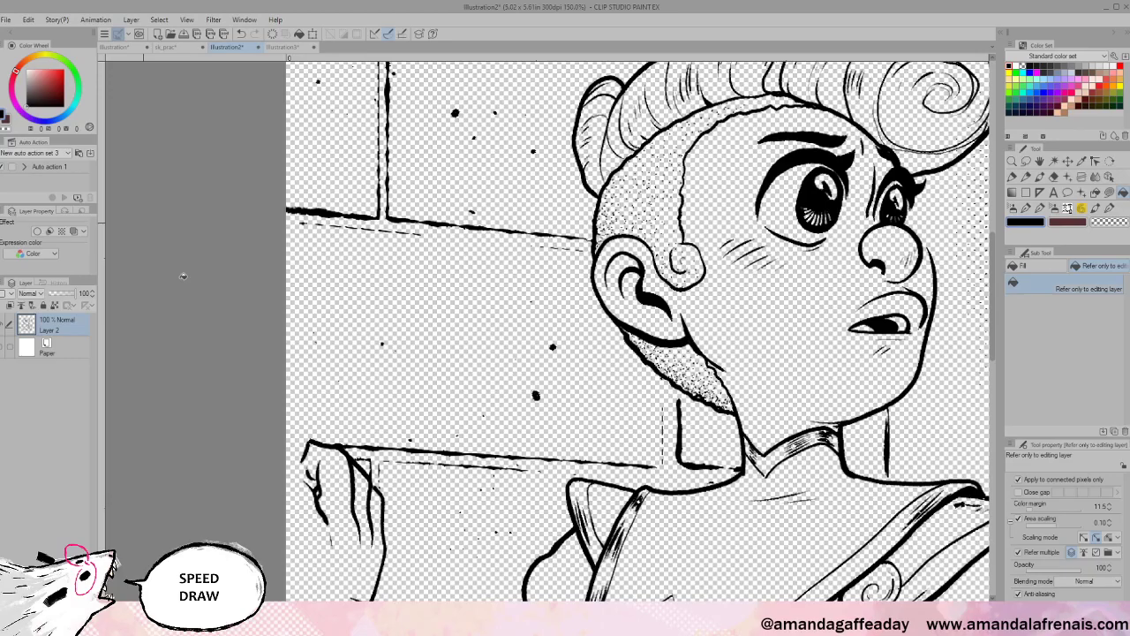
pyautogui.hotkey('ctrl', '+')
pyautogui.hotkey('ctrl', '+')
pyautogui.hotkey('ctrl', '+')
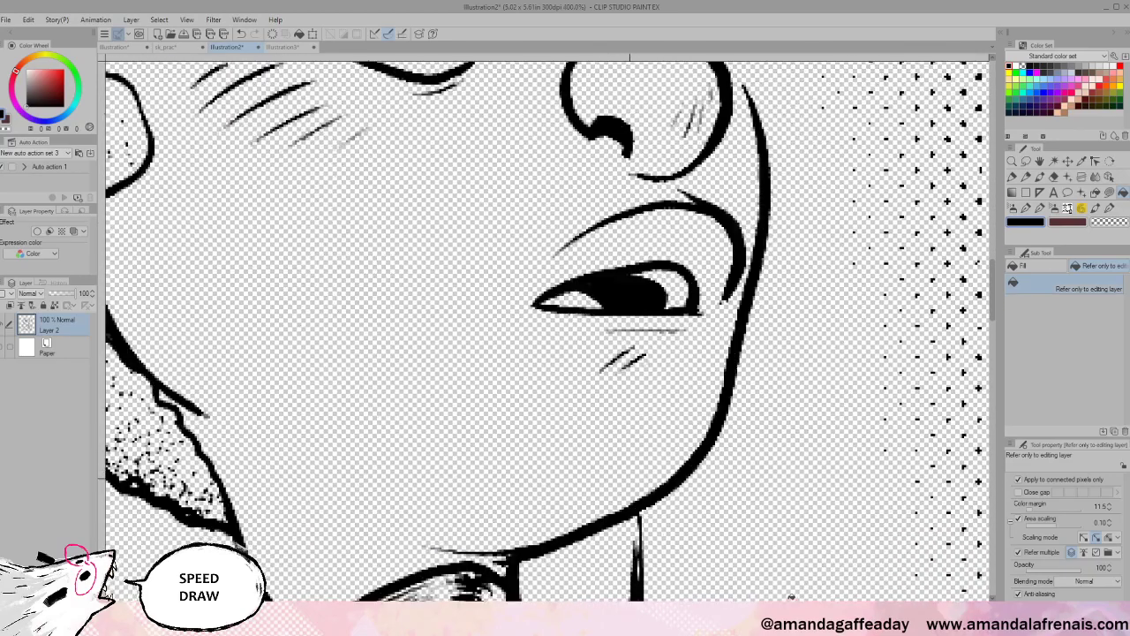
pyautogui.scroll(2, 791, 596)
pyautogui.moveTo(782, 265); pyautogui.dragTo(823, 585)
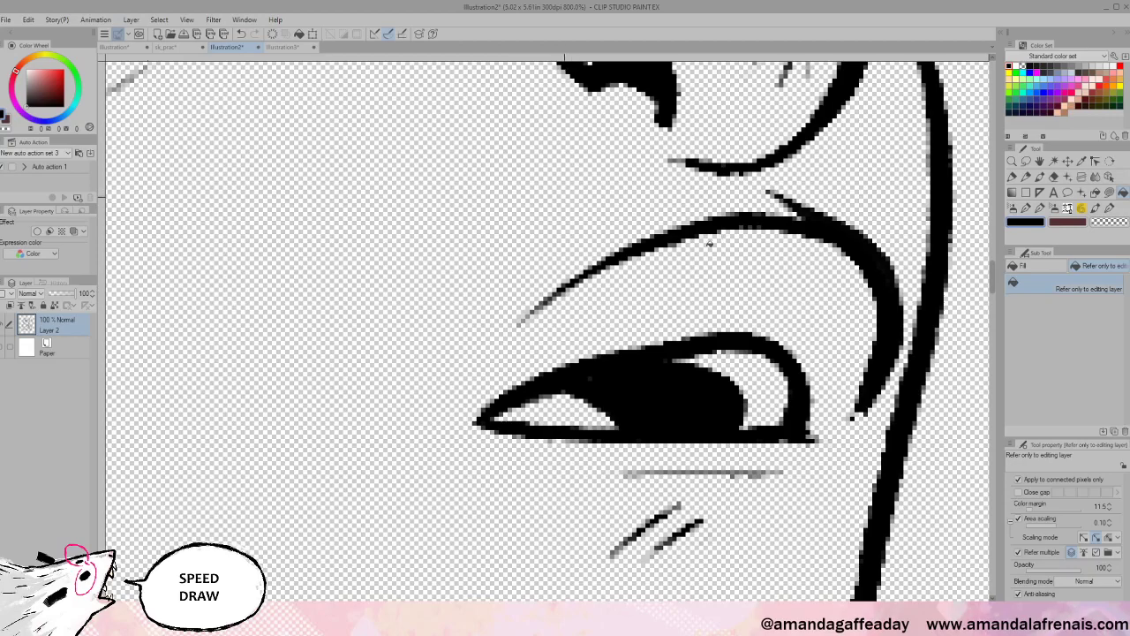
pyautogui.scroll(-4, 709, 244)
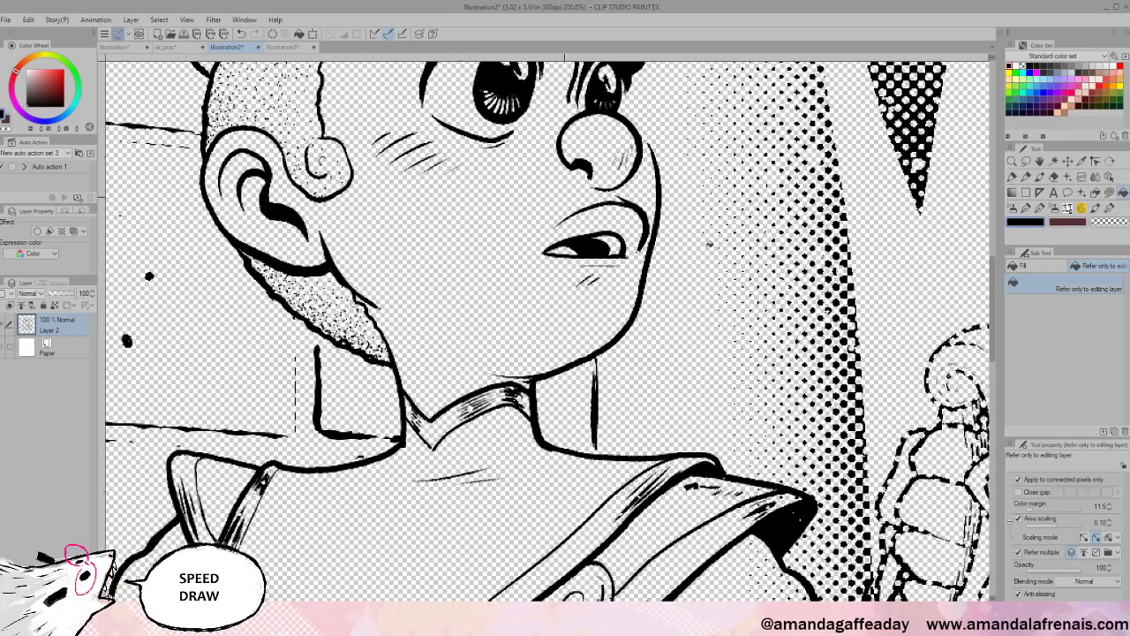
pyautogui.scroll(-4, 709, 243)
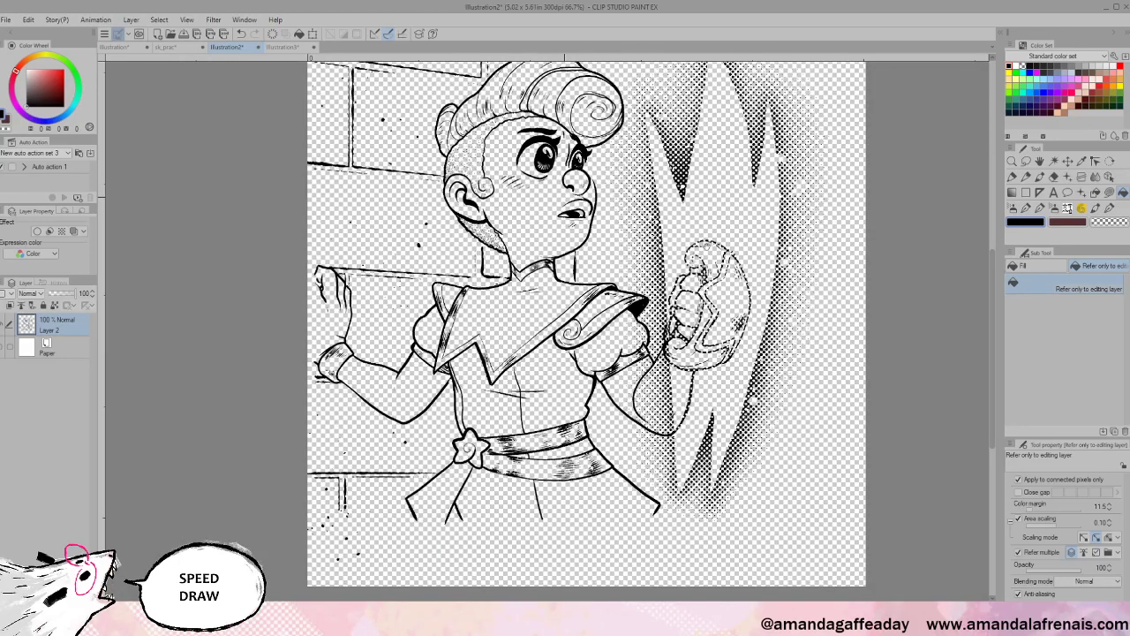
# - Show the white paper again and undo a dark maroon fluid-brush test scribble
pyautogui.click(1, 347)
pyautogui.moveTo(743, 295); pyautogui.dragTo(725, 415)
pyautogui.click(1110, 208)
pyautogui.click(1067, 221)
pyautogui.moveTo(696, 348)
pyautogui.mouseDown()
pyautogui.moveTo(631, 423)
pyautogui.moveTo(733, 462)
pyautogui.moveTo(782, 431)
pyautogui.mouseUp()
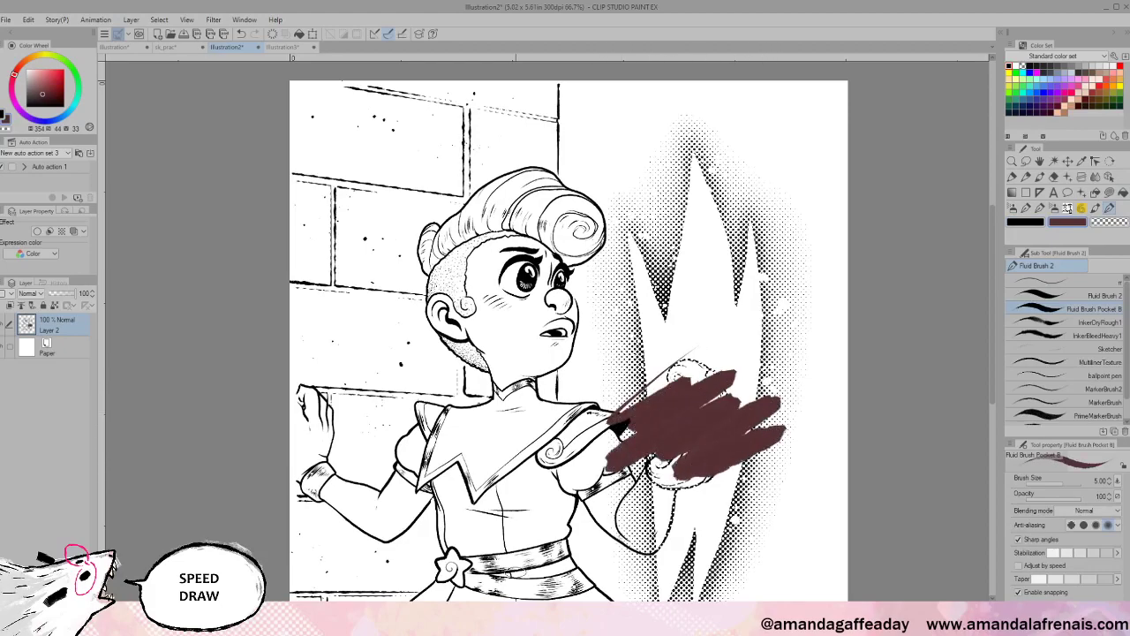
pyautogui.hotkey('ctrl', 'z')
# - Add a new layer above Paper and paint pink blush across the girl's jaw
pyautogui.click(87, 468)
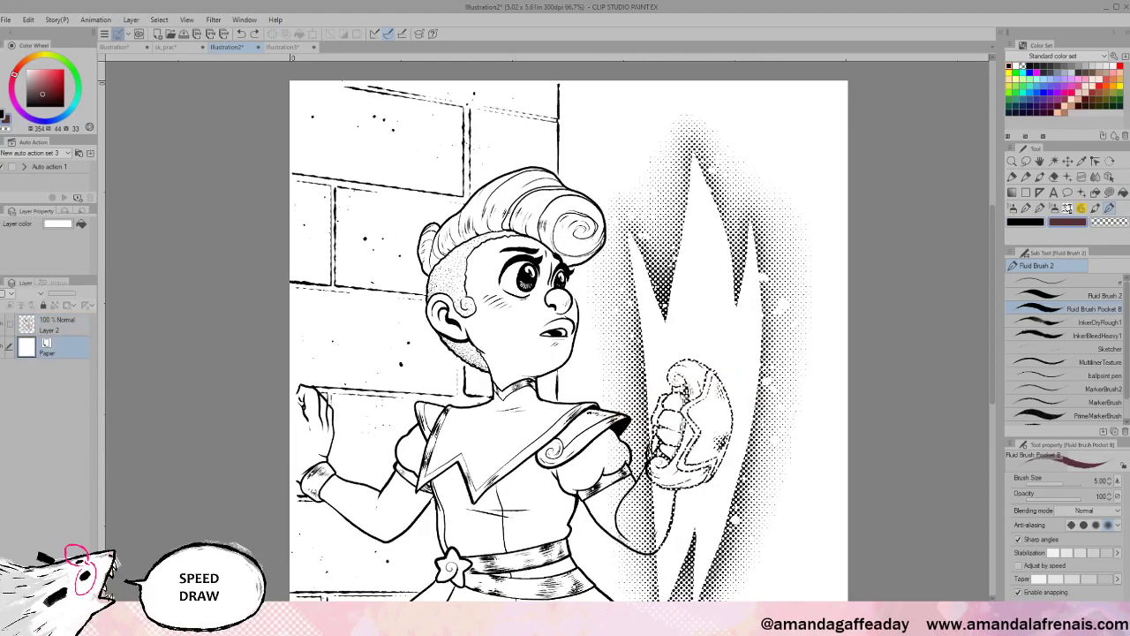
pyautogui.hotkey('ctrl', 'shift', 'n')
pyautogui.click(47, 69)
pyautogui.moveTo(506, 321)
pyautogui.mouseDown()
pyautogui.moveTo(526, 328)
pyautogui.moveTo(470, 432)
pyautogui.moveTo(514, 409)
pyautogui.mouseUp()
# - Lock Layer 2's transparent pixels, test red on the lineart, then undo the red and pink tests
pyautogui.click(57, 327)
pyautogui.click(55, 306)
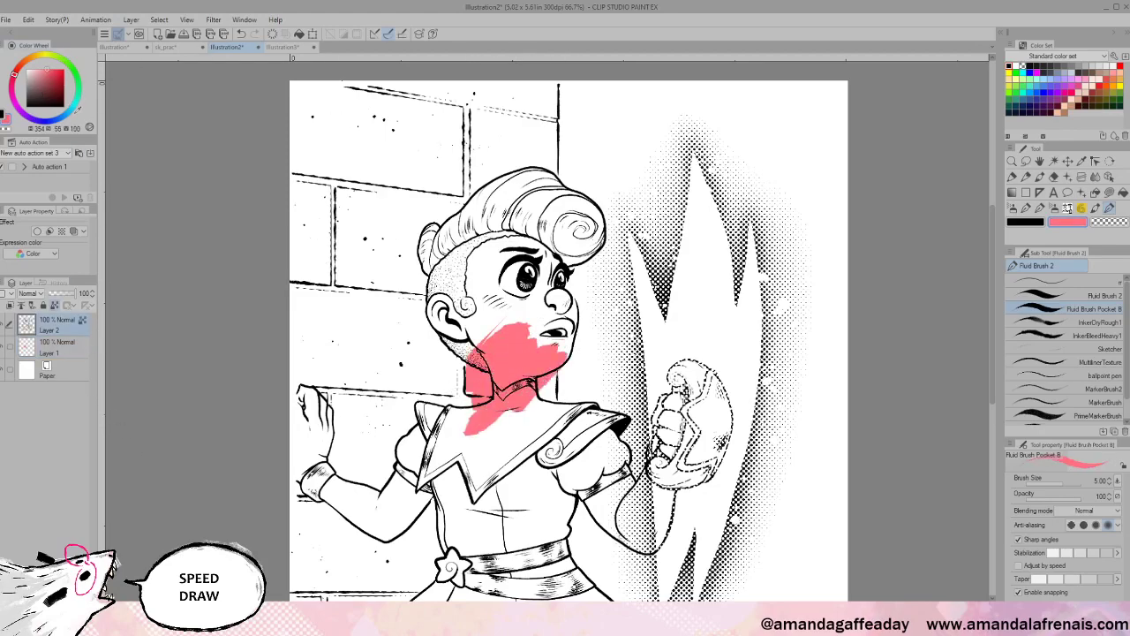
pyautogui.click(63, 70)
pyautogui.moveTo(569, 282)
pyautogui.mouseDown()
pyautogui.moveTo(567, 324)
pyautogui.moveTo(543, 238)
pyautogui.moveTo(586, 216)
pyautogui.moveTo(589, 260)
pyautogui.mouseUp()
pyautogui.hotkey('ctrl', 'z')
pyautogui.hotkey('ctrl', 'z')
pyautogui.hotkey('ctrl', 'z')
pyautogui.hotkey('ctrl', 'z')
pyautogui.hotkey('ctrl', 'z')
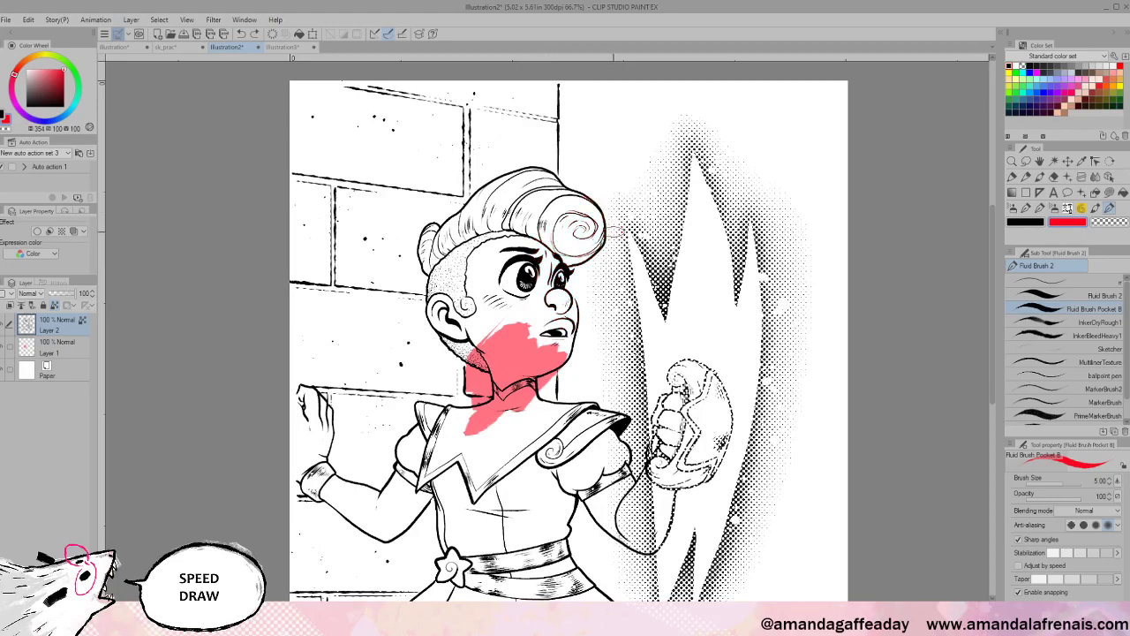
pyautogui.hotkey('ctrl', 'z')
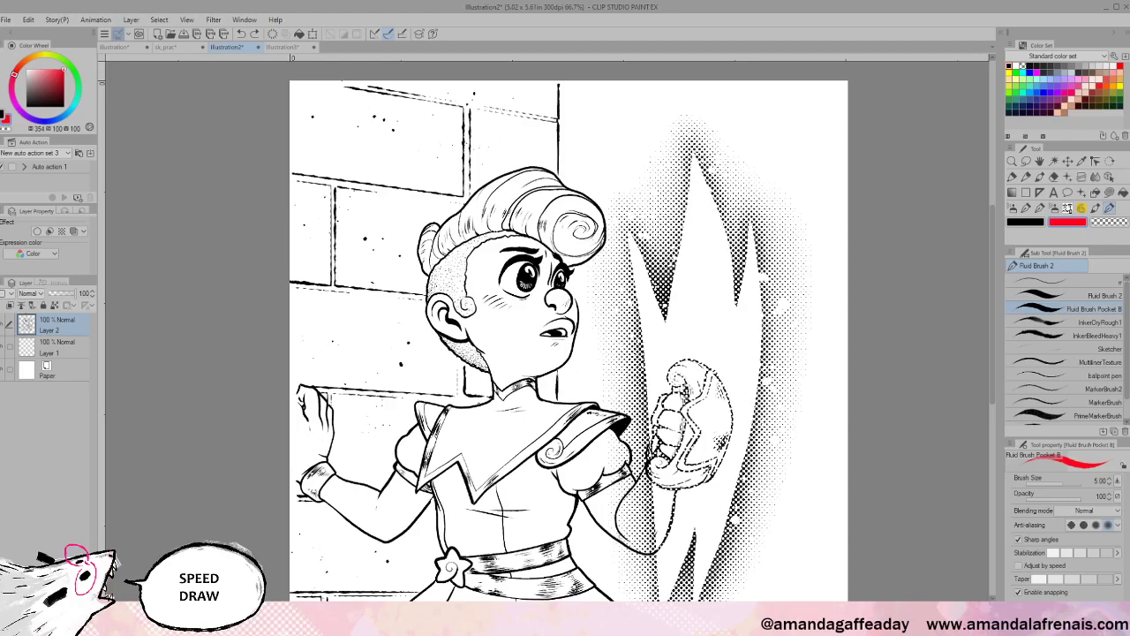
# - Zoom in and pan across the hair, torso, belt and skirt, ending on the girl's face
pyautogui.scroll(3, 700, 75)
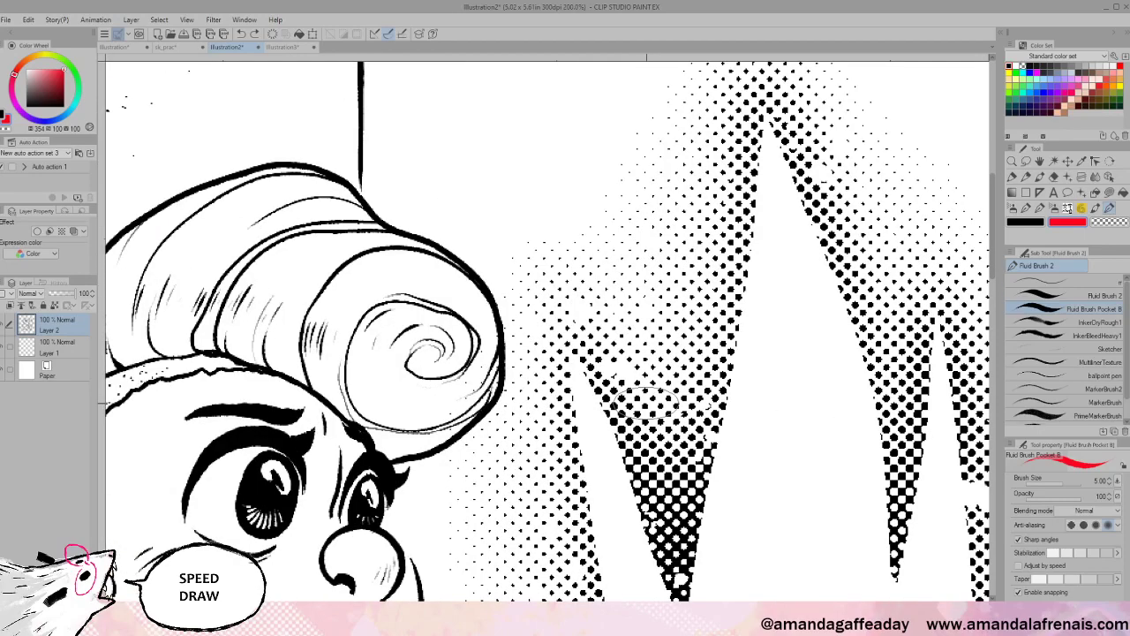
pyautogui.moveTo(477, 529); pyautogui.dragTo(657, 177)
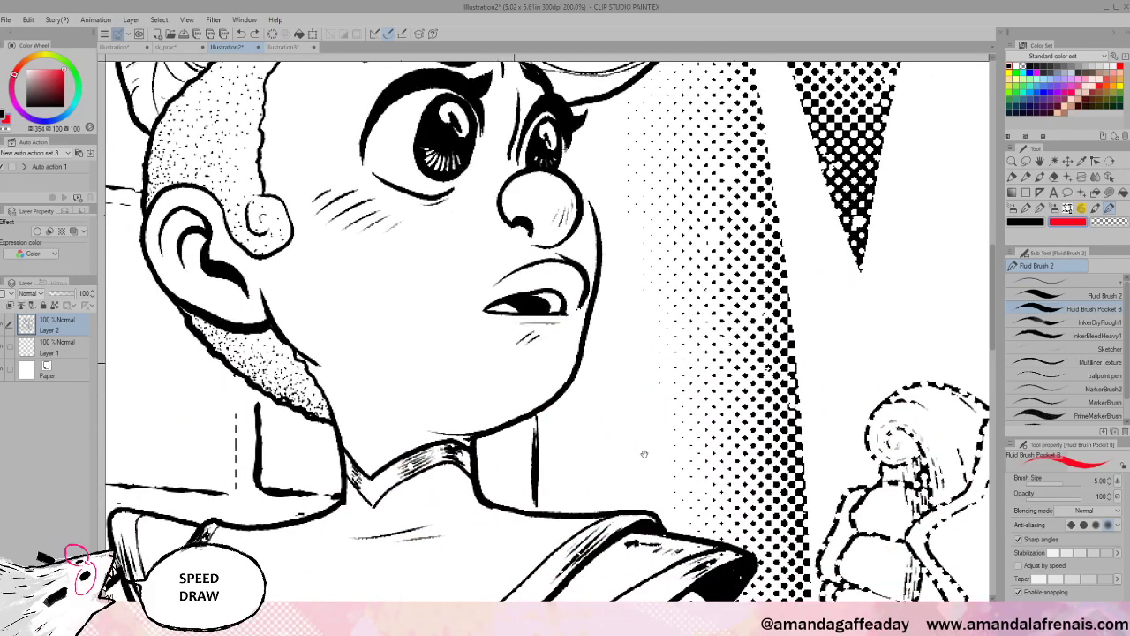
pyautogui.moveTo(649, 484); pyautogui.dragTo(651, 297)
pyautogui.moveTo(534, 555); pyautogui.dragTo(630, 284)
pyautogui.moveTo(565, 567); pyautogui.dragTo(561, 247)
pyautogui.moveTo(565, 128); pyautogui.dragTo(595, 297)
pyautogui.moveTo(601, 196); pyautogui.dragTo(627, 600)
pyautogui.moveTo(477, 184); pyautogui.dragTo(449, 327)
# - Zoom out to view the whole page with the pink cheek blush
pyautogui.scroll(-1, 477, 330)
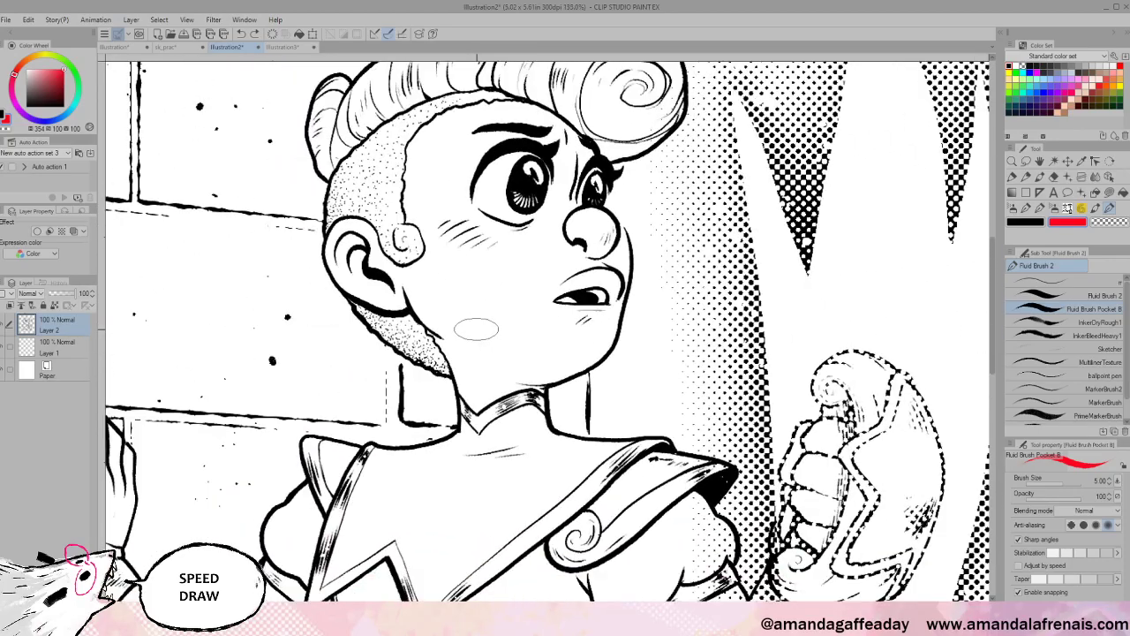
pyautogui.scroll(-6, 477, 329)
pyautogui.scroll(-1, 476, 329)
pyautogui.scroll(3, 476, 329)
pyautogui.scroll(-2, 476, 329)
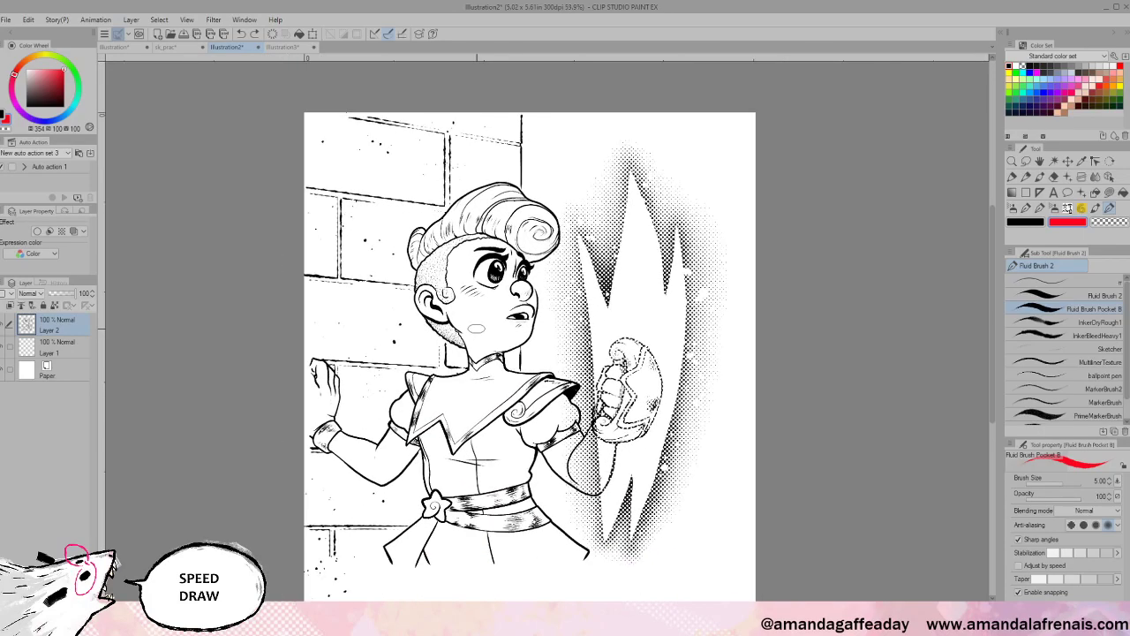